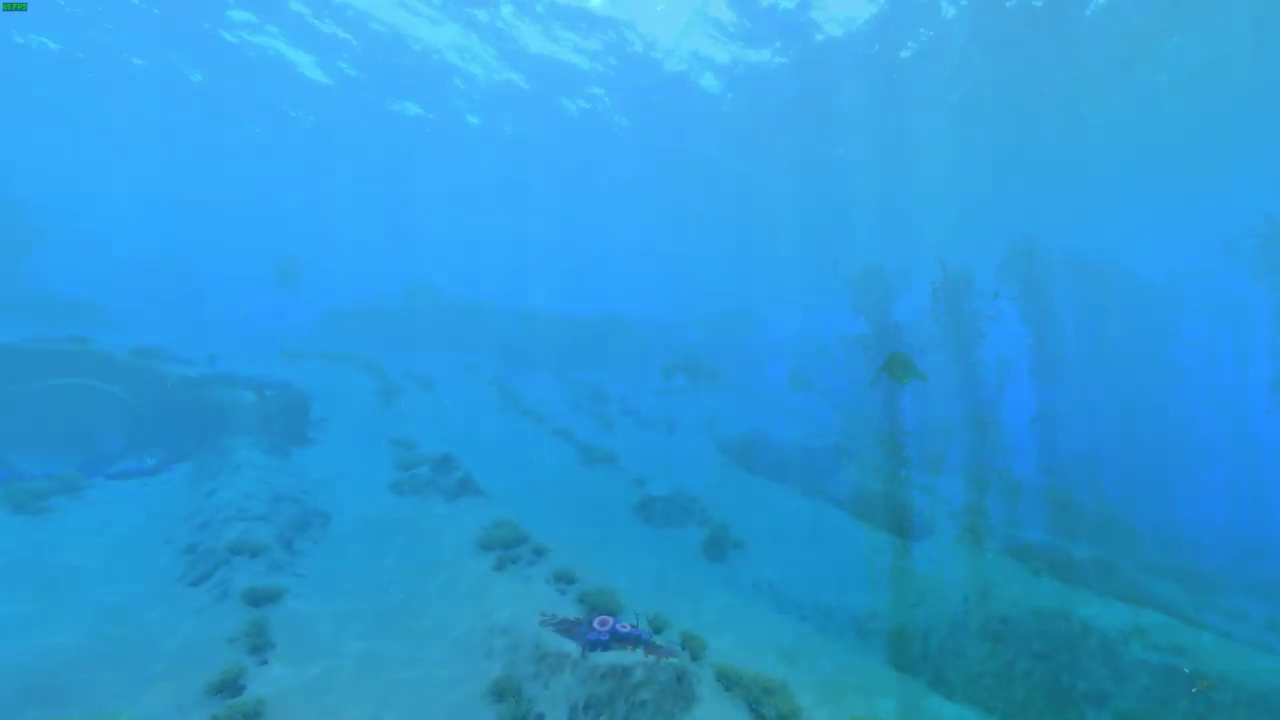
pyautogui.press('w')
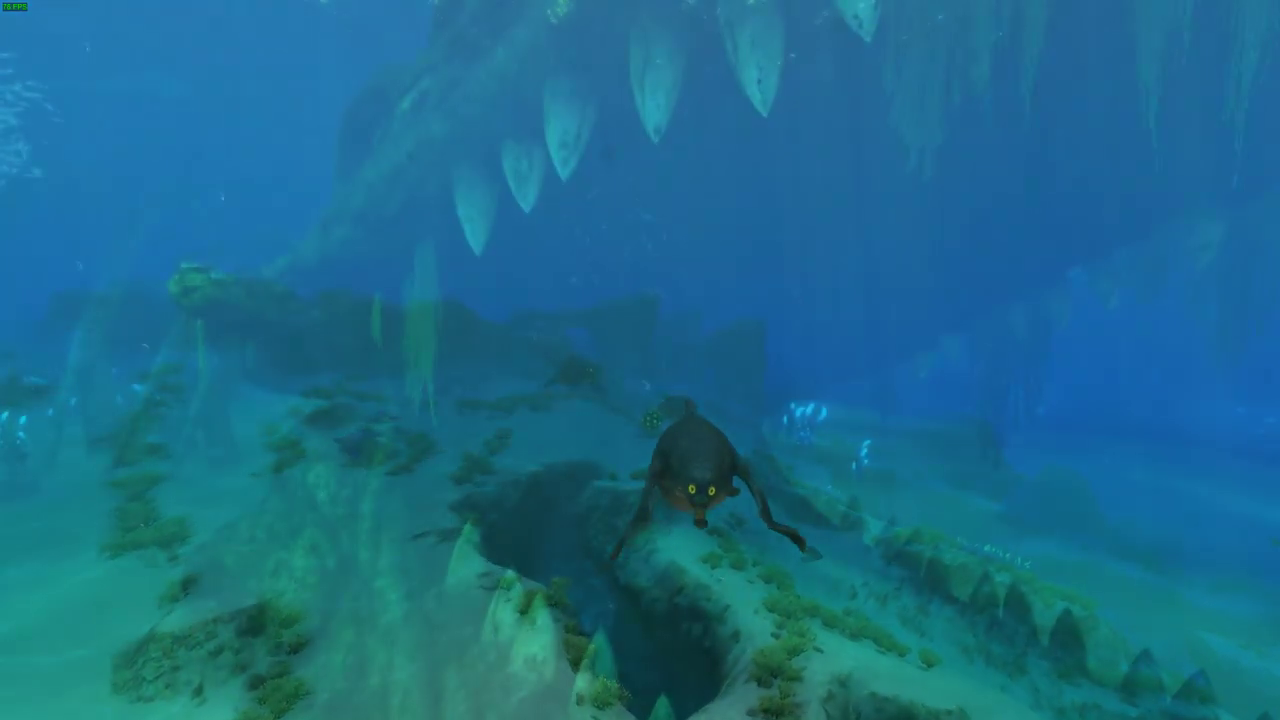
pyautogui.press('w')
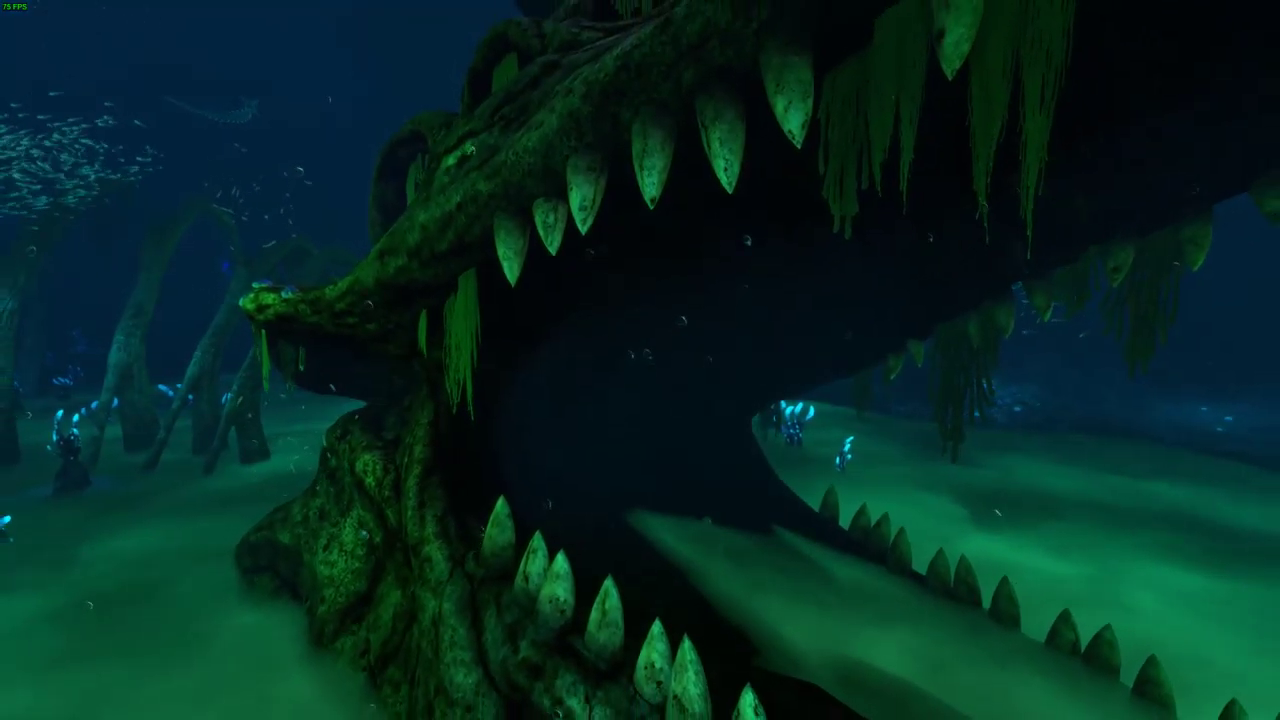
pyautogui.press('w')
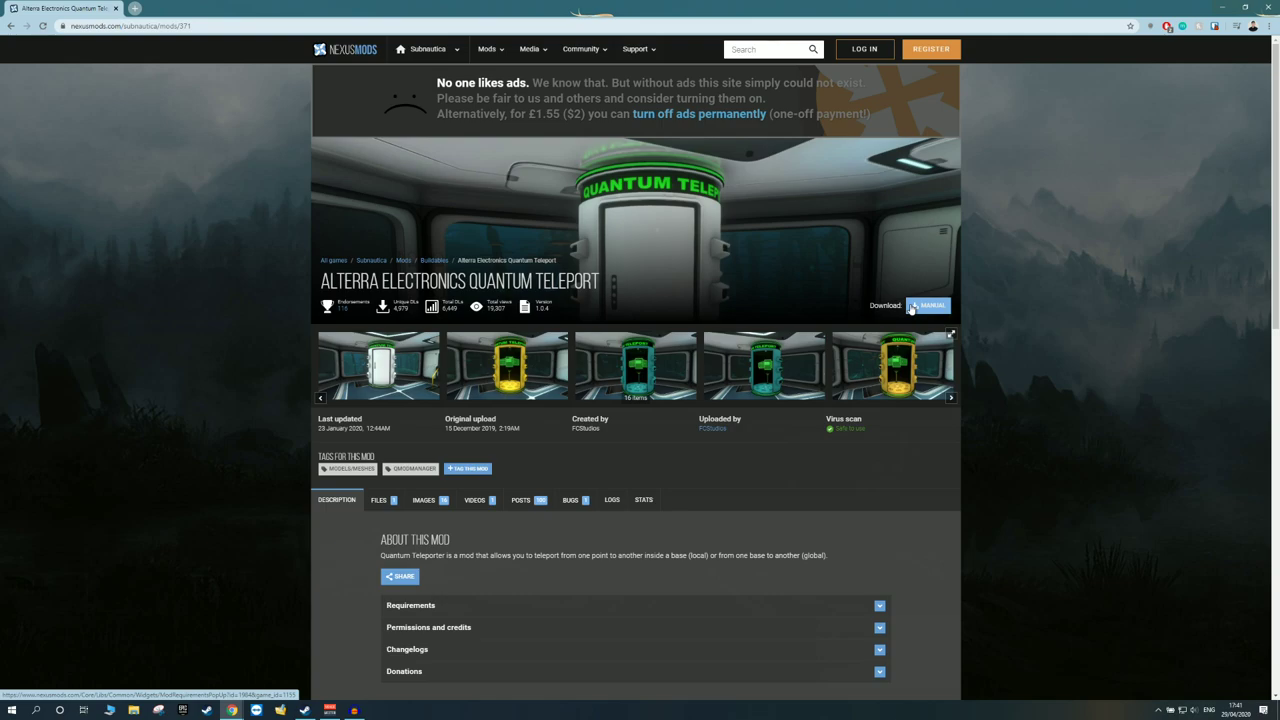
# Open Vortex from the Quantum Teleport mod's download options and download the latest custom install location version of the mod manager
pyautogui.click(911, 309)
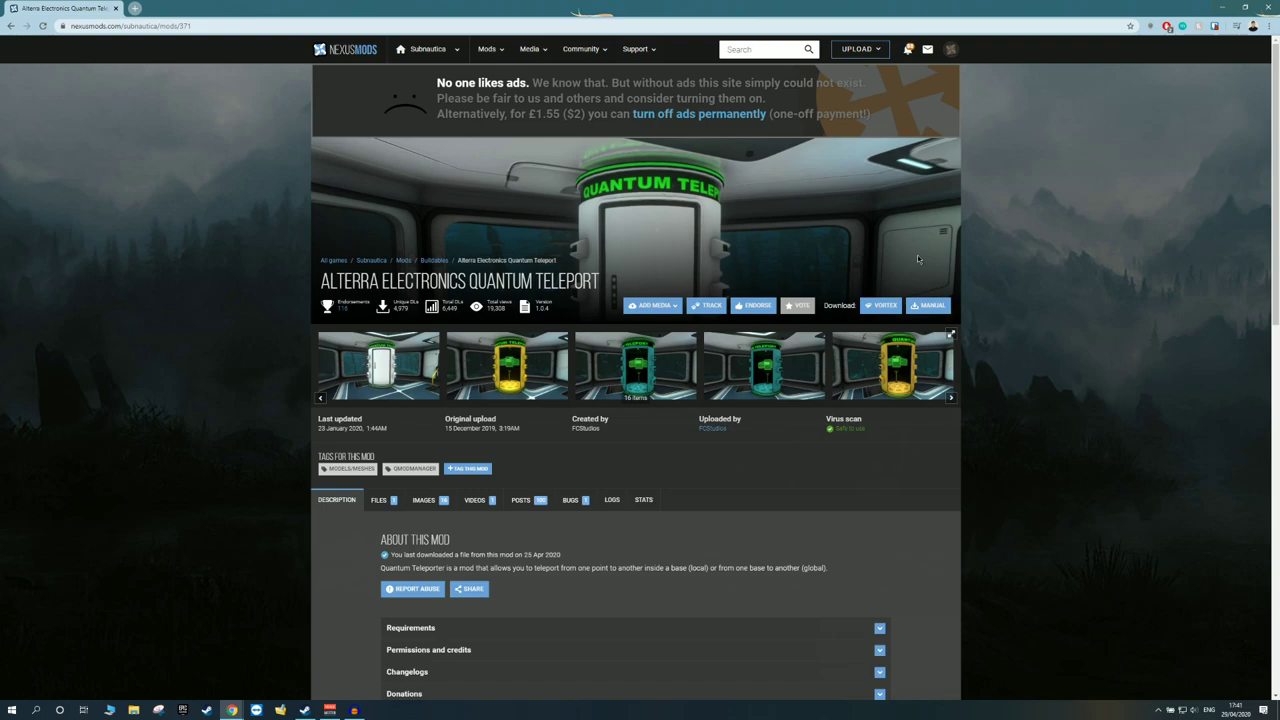
pyautogui.click(884, 305)
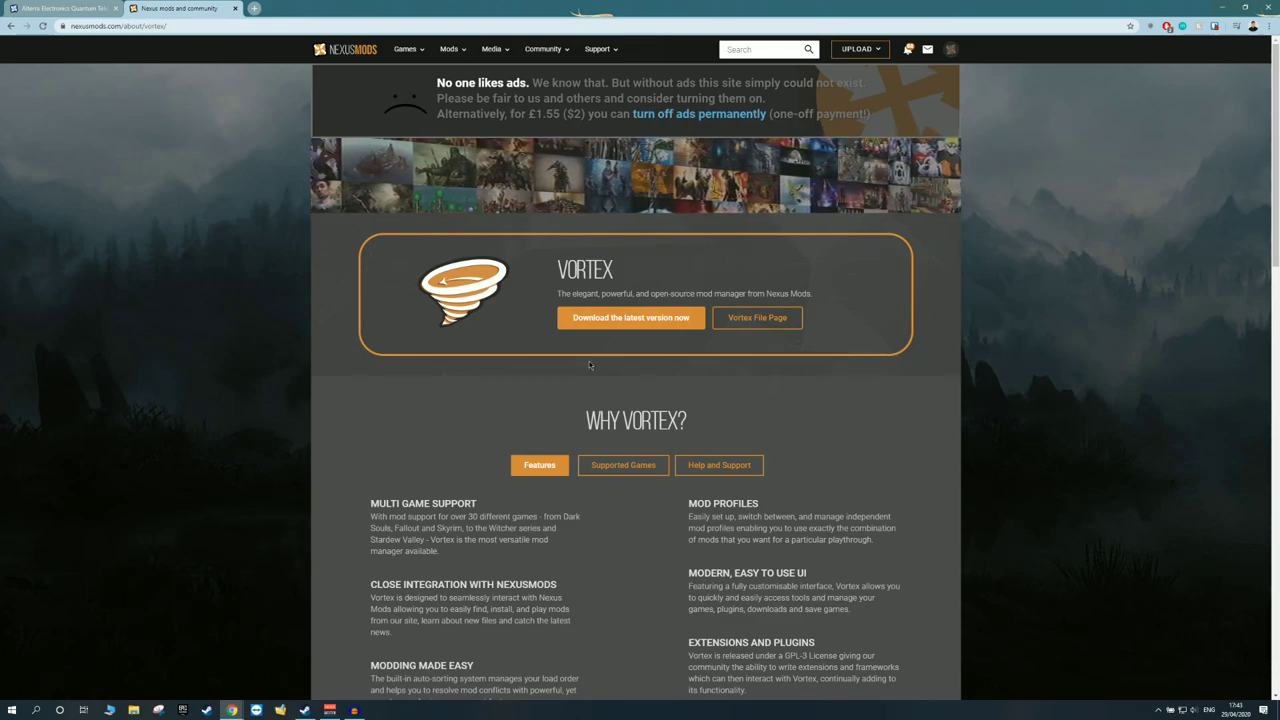
pyautogui.click(636, 317)
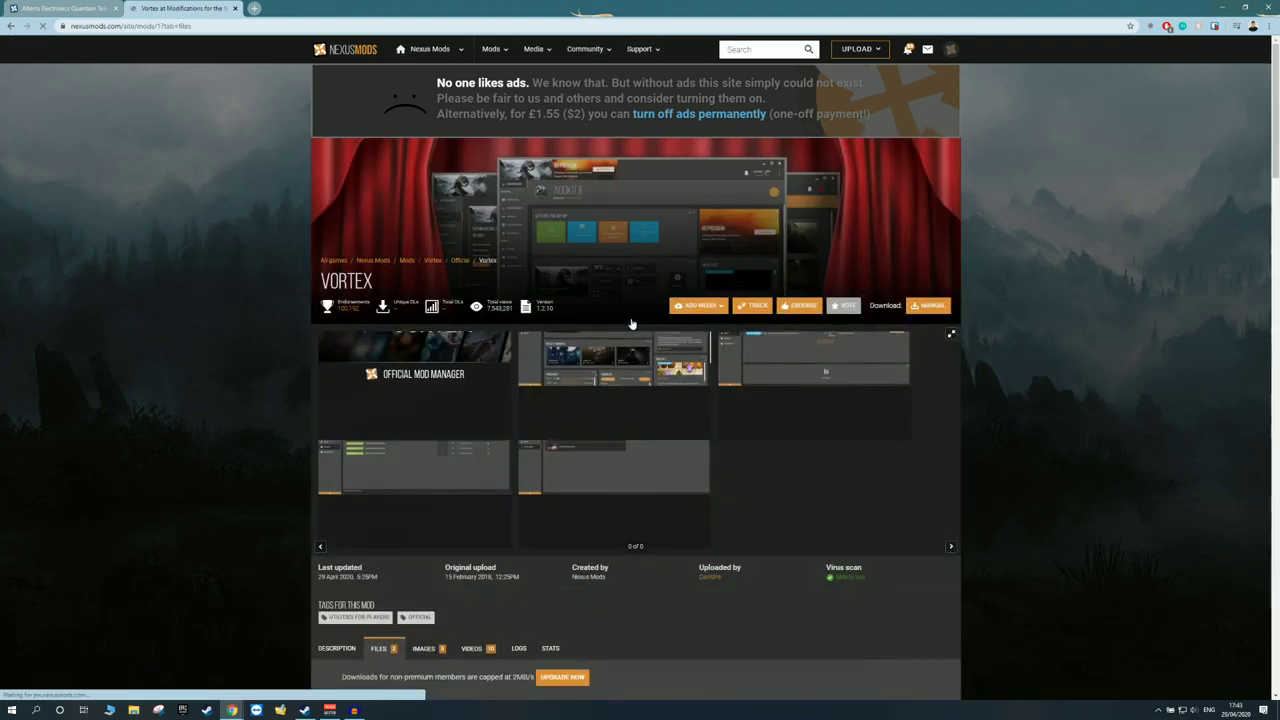
pyautogui.scroll(-3, 631, 324)
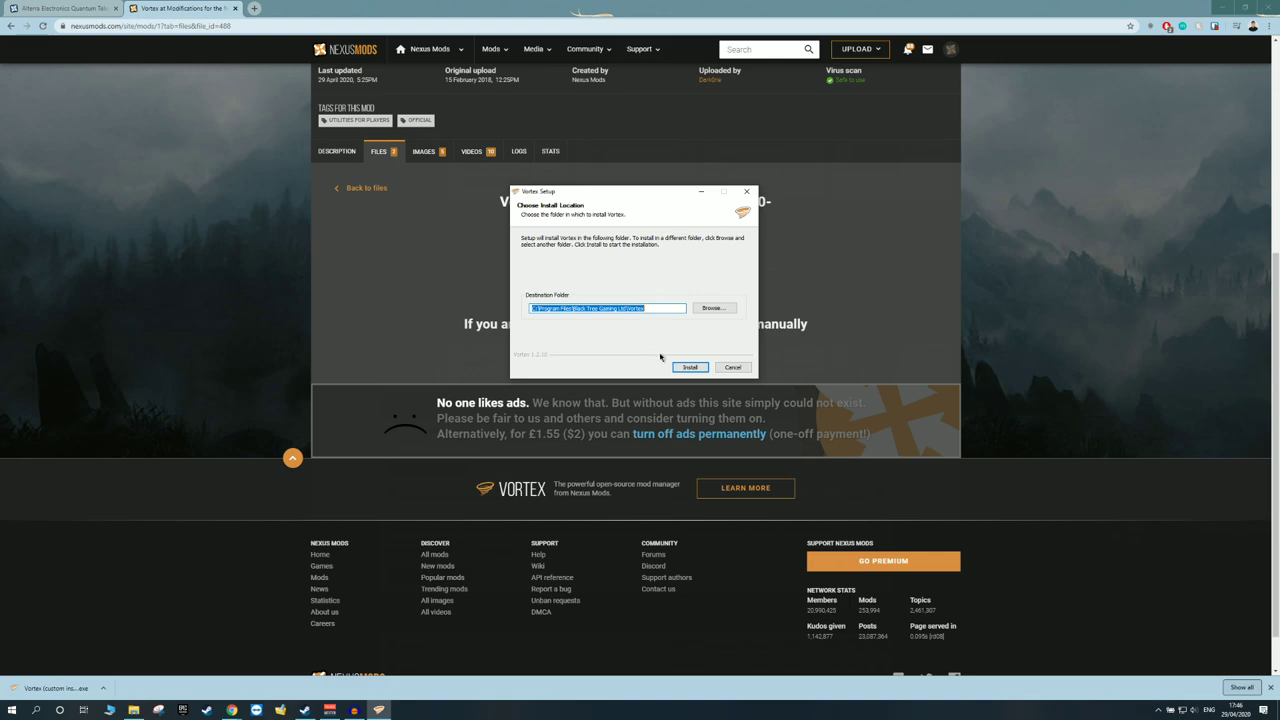
# Install Vortex in the default destination folder and finish the setup with Run Vortex enabled
pyautogui.click(690, 367)
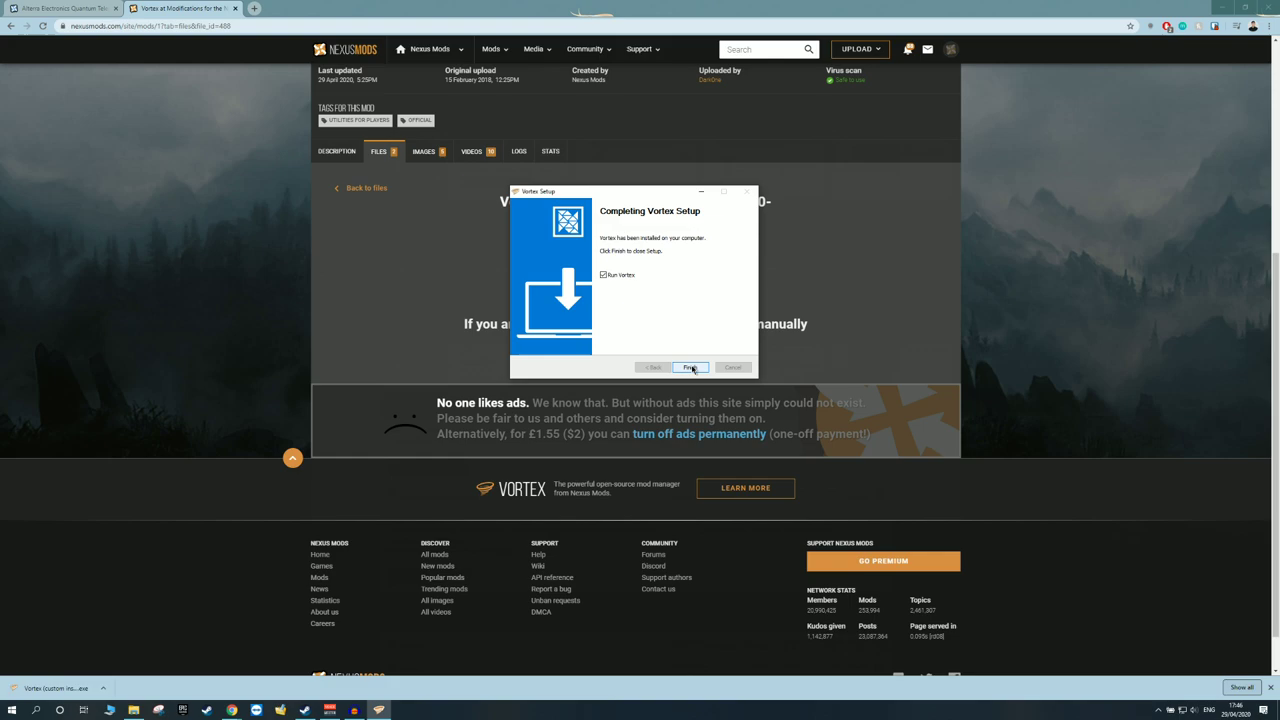
pyautogui.click(691, 367)
pyautogui.click(692, 368)
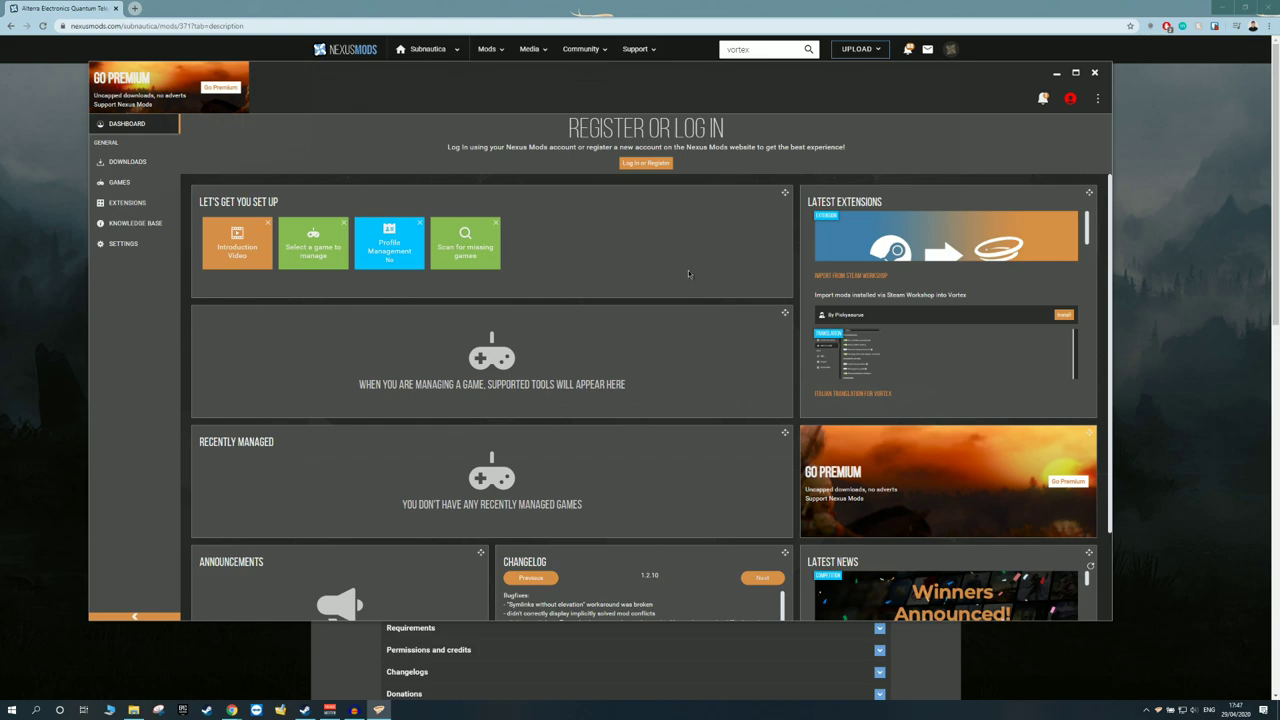
# Log in to Vortex with the Nexus Mods account and open its games list in a maximized window
pyautogui.click(645, 163)
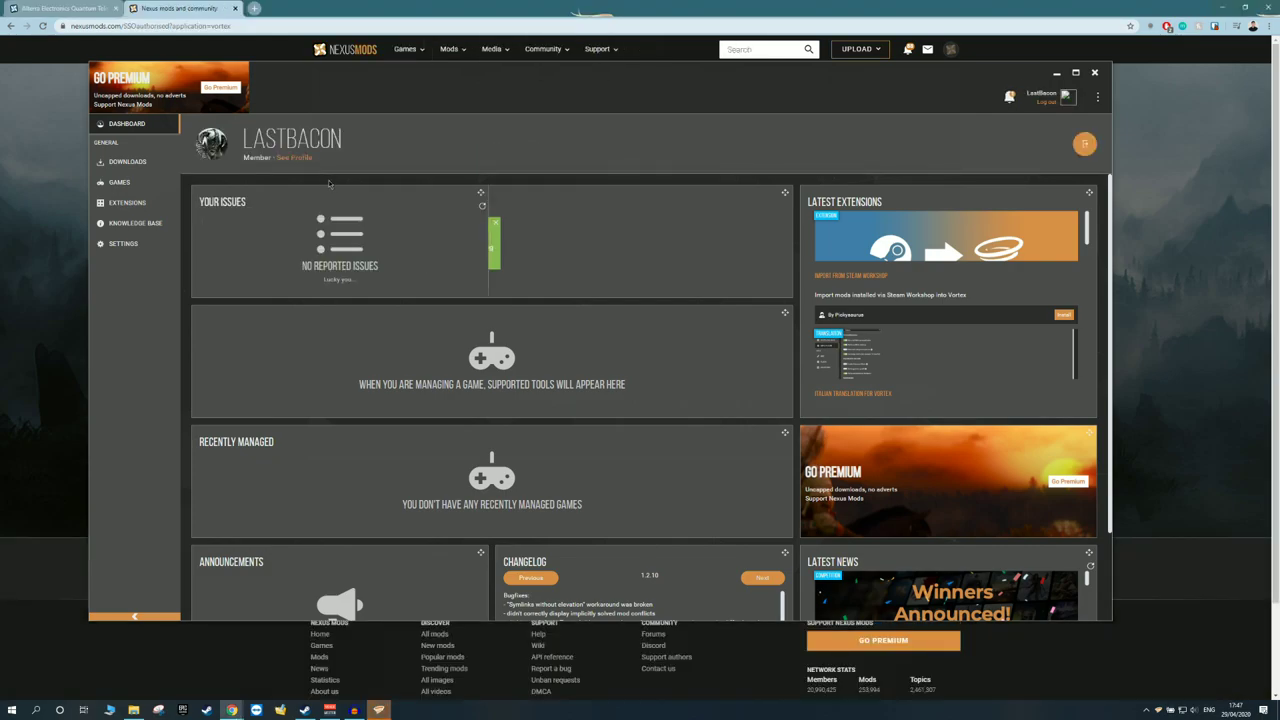
pyautogui.click(121, 183)
pyautogui.press('super+Up')
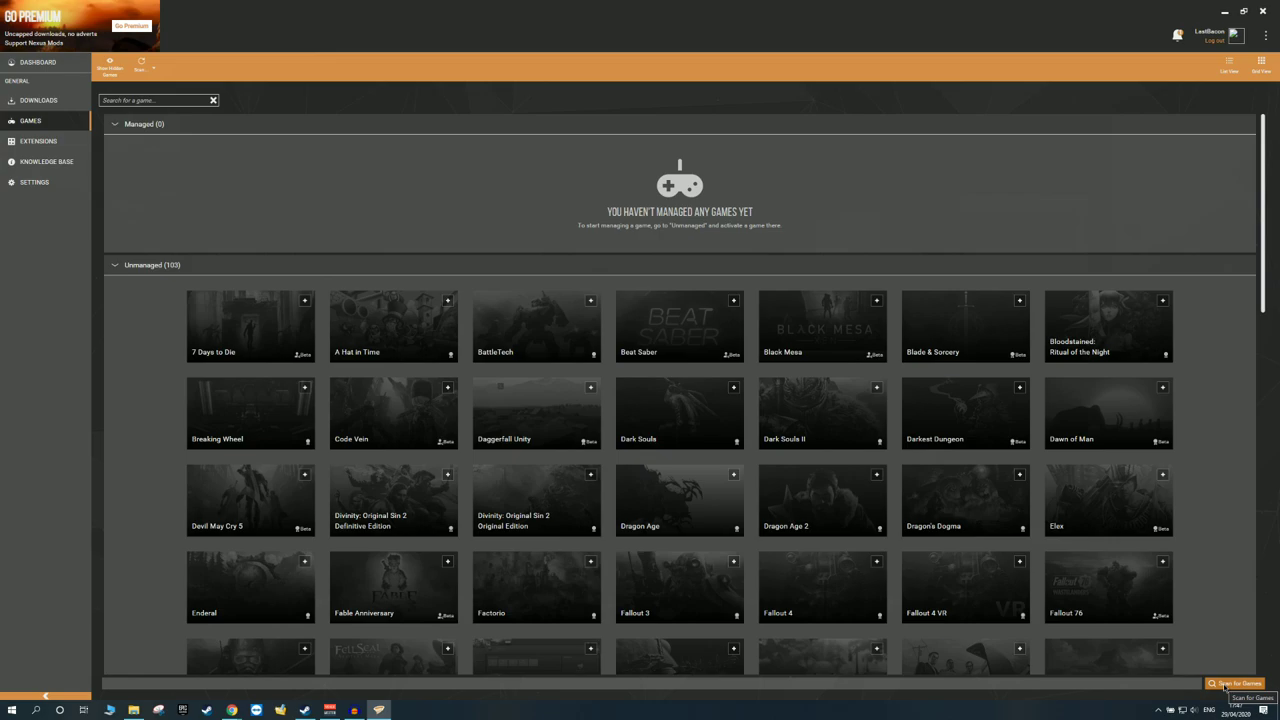
# Scan for installed games and add Subnautica to the games managed by Vortex
pyautogui.scroll(-5, 680, 410)
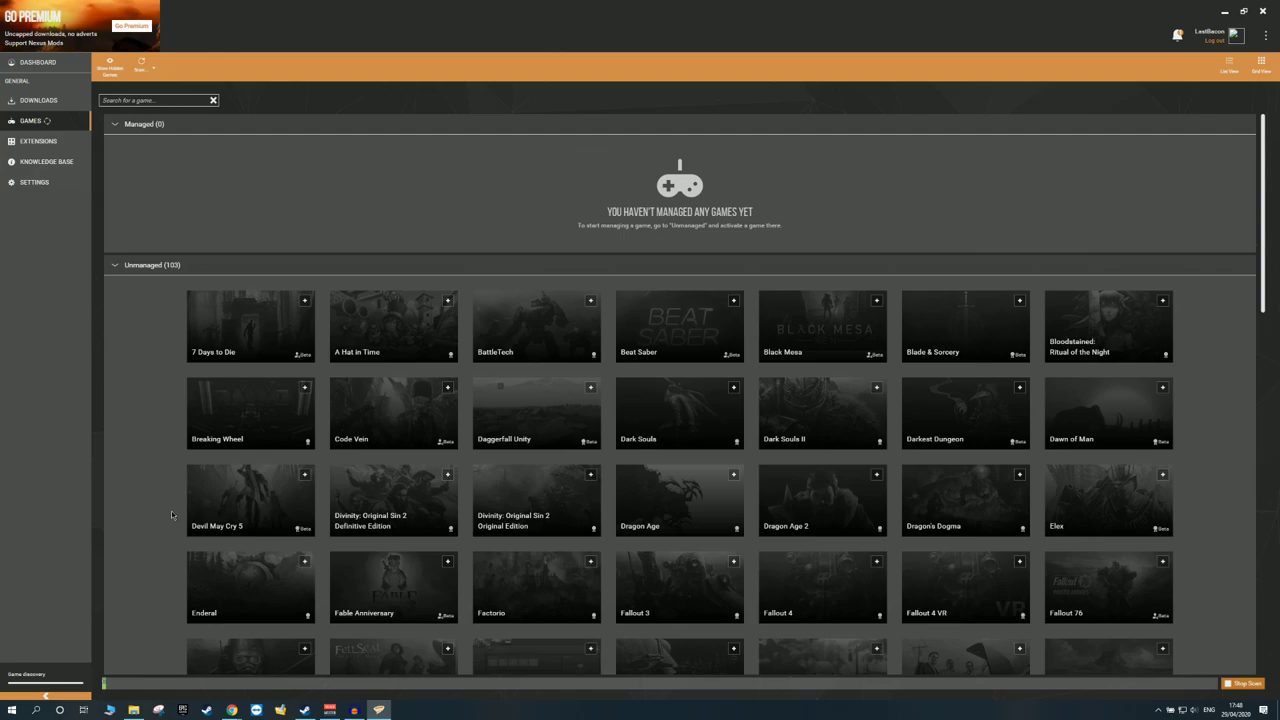
pyautogui.scroll(-10, 171, 515)
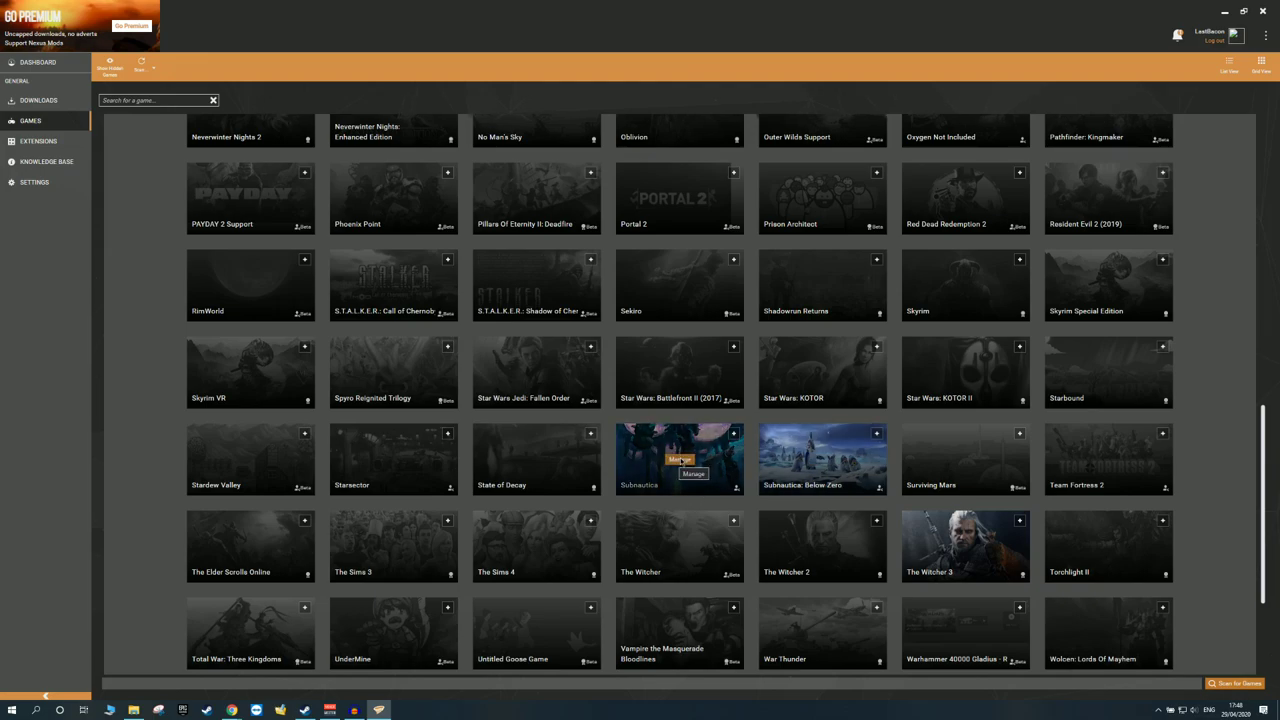
pyautogui.click(680, 459)
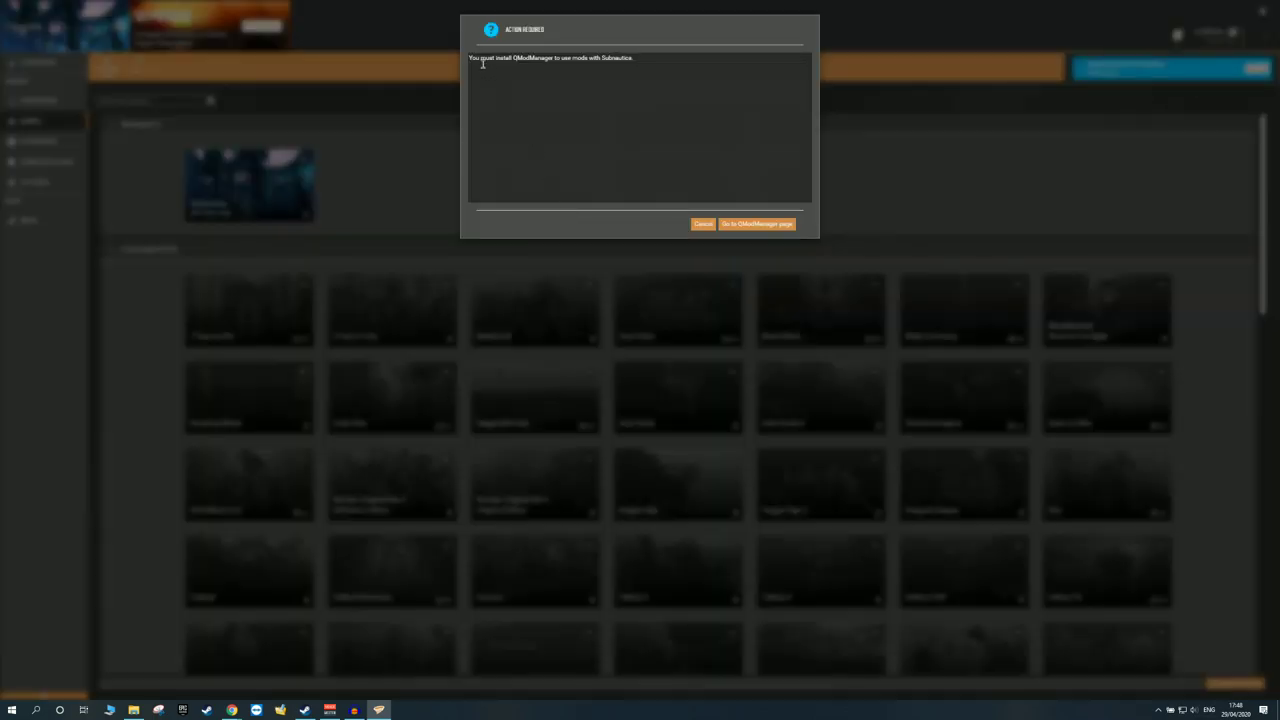
# Go to the required QModManager page, review its installation instructions and download the QModManager 3.1 installer
pyautogui.moveTo(468, 57); pyautogui.dragTo(644, 58)
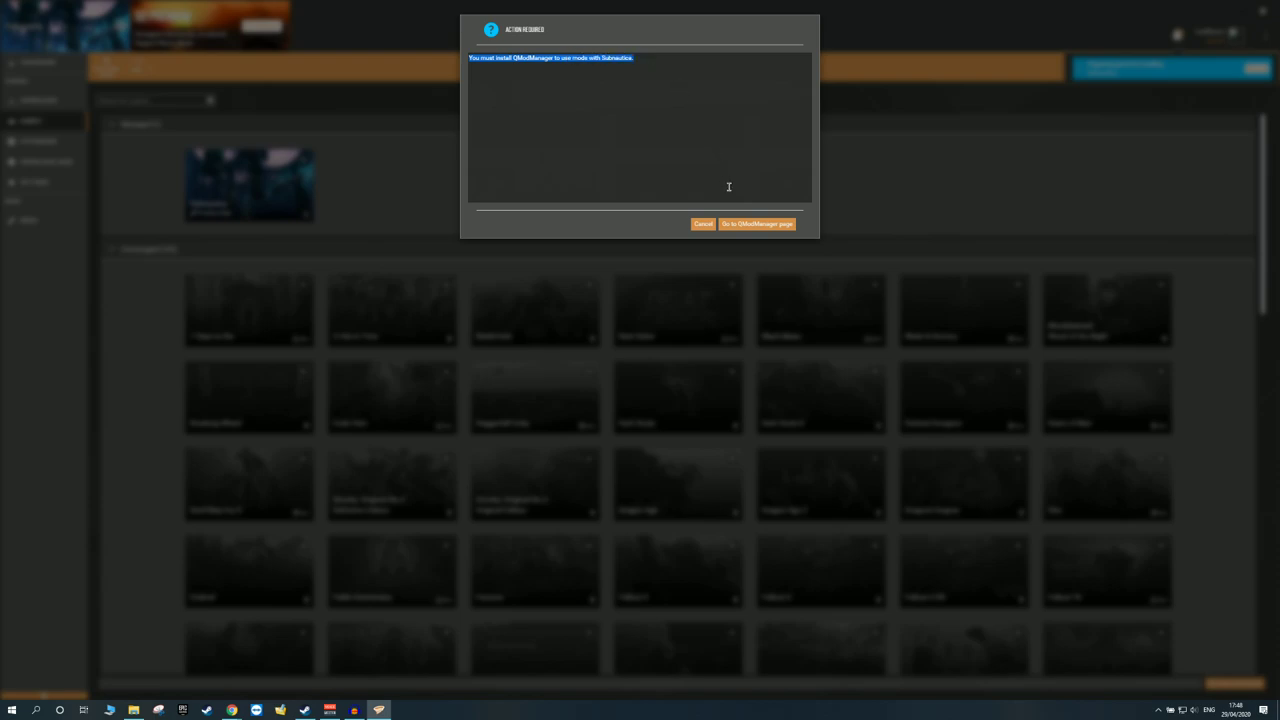
pyautogui.click(756, 223)
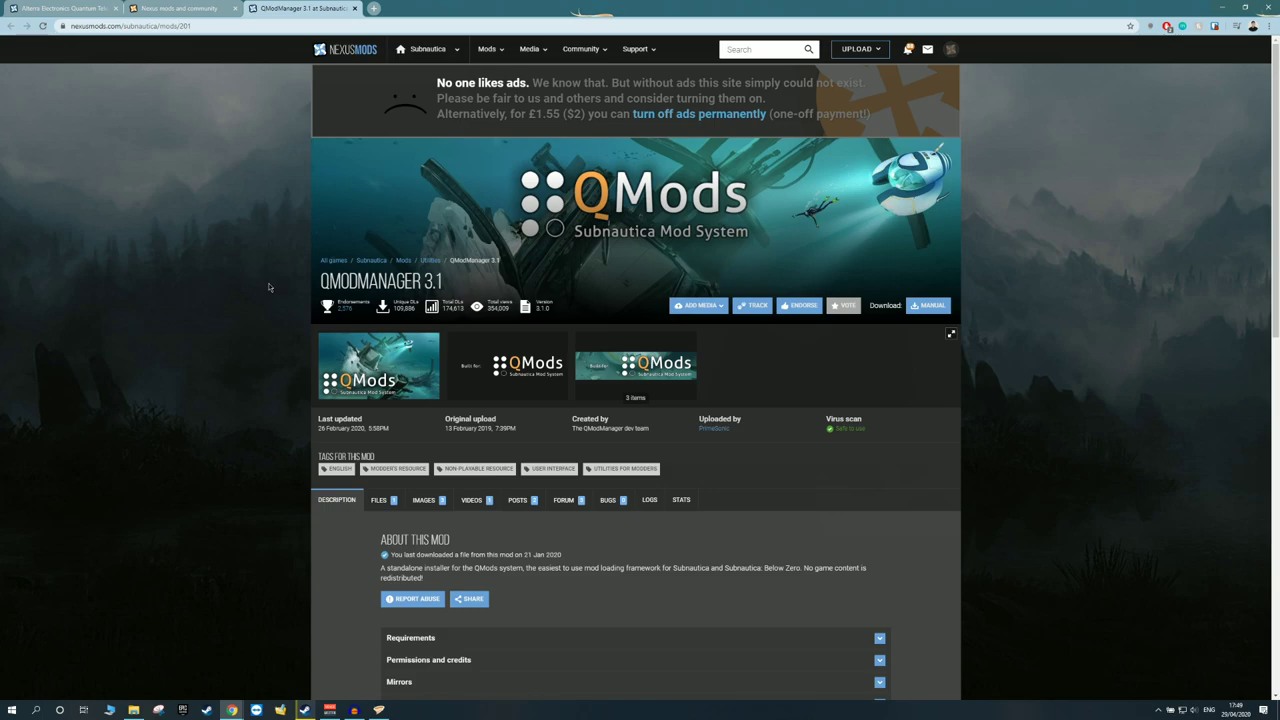
pyautogui.scroll(-8, 270, 281)
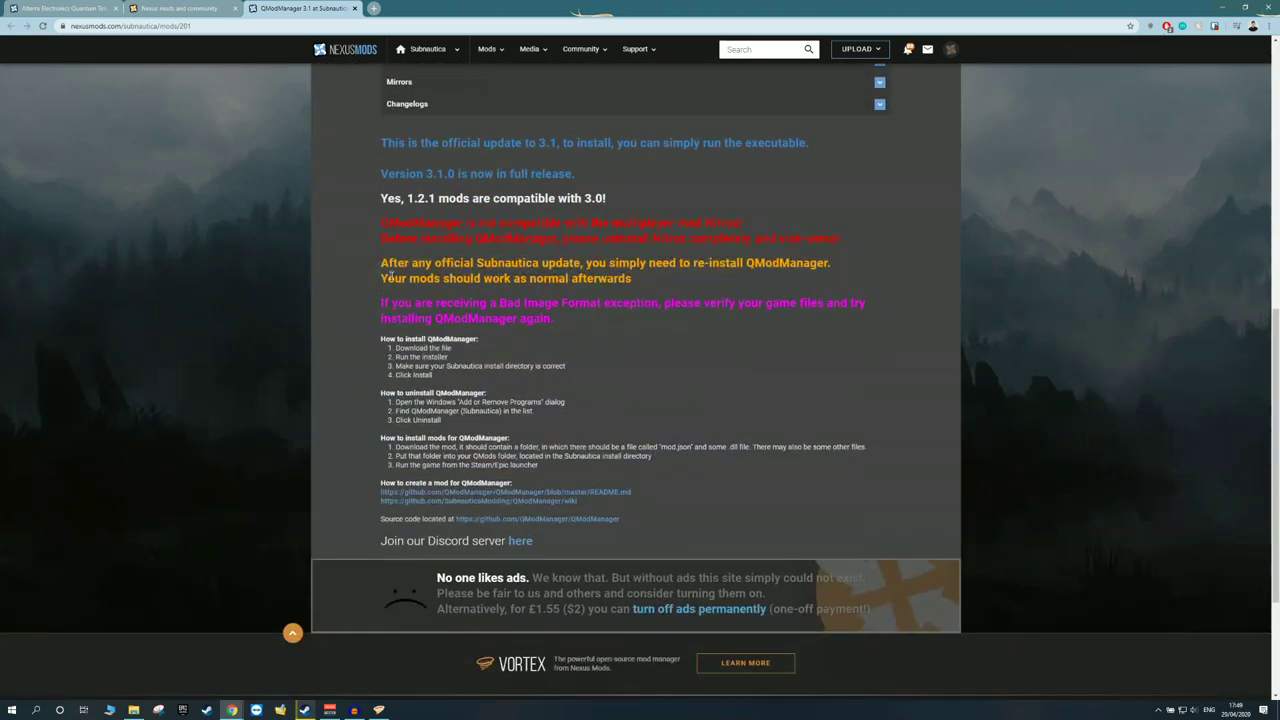
pyautogui.tripleClick(396, 350)
pyautogui.click(396, 357)
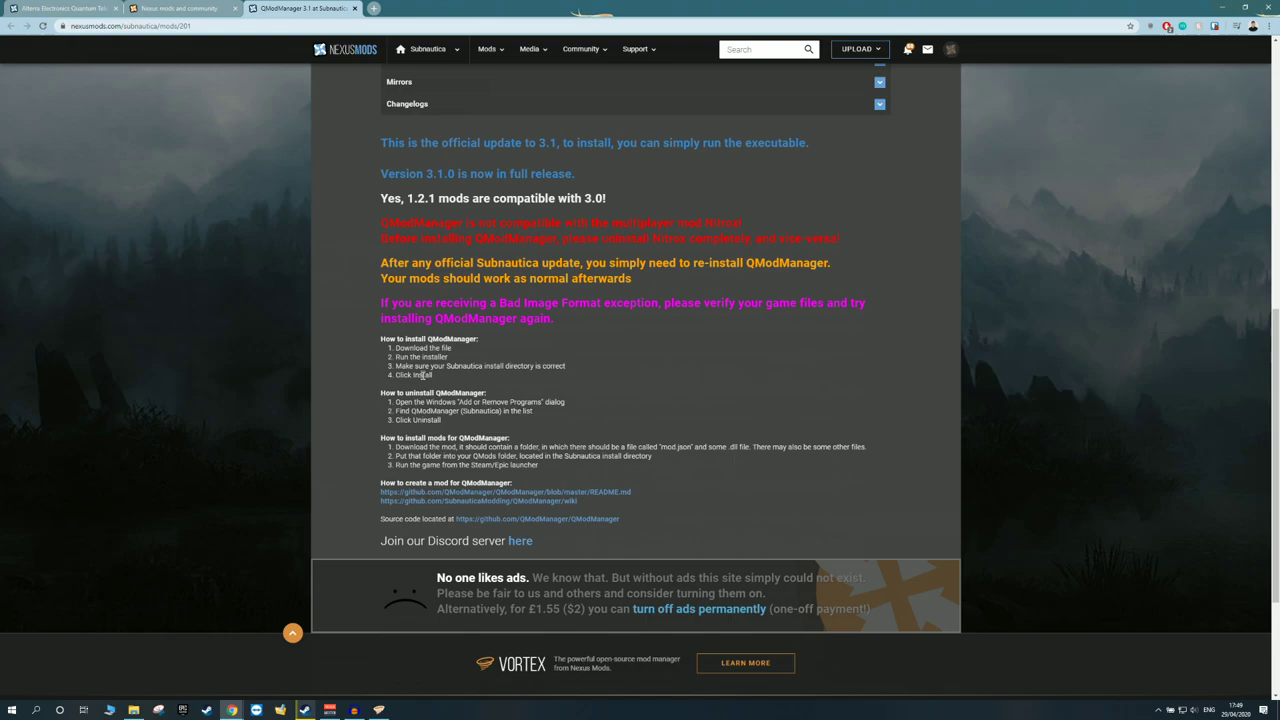
pyautogui.scroll(10, 420, 374)
pyautogui.click(928, 305)
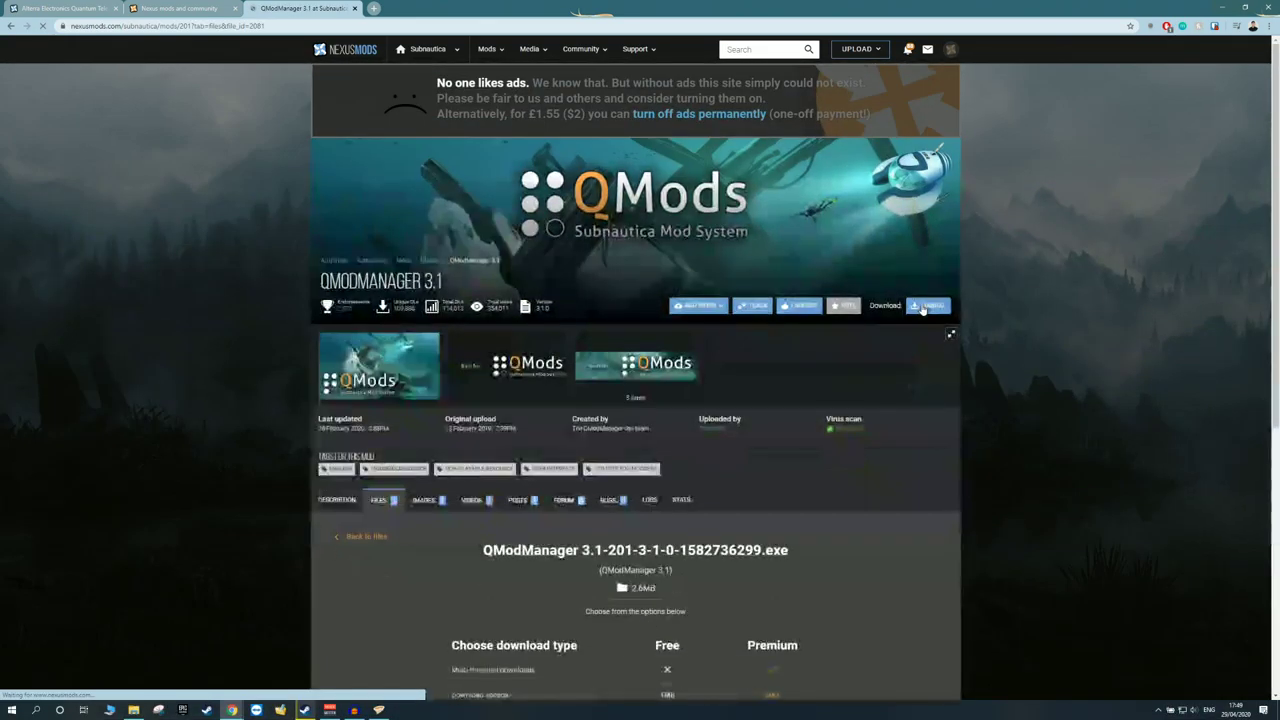
pyautogui.scroll(-4, 922, 309)
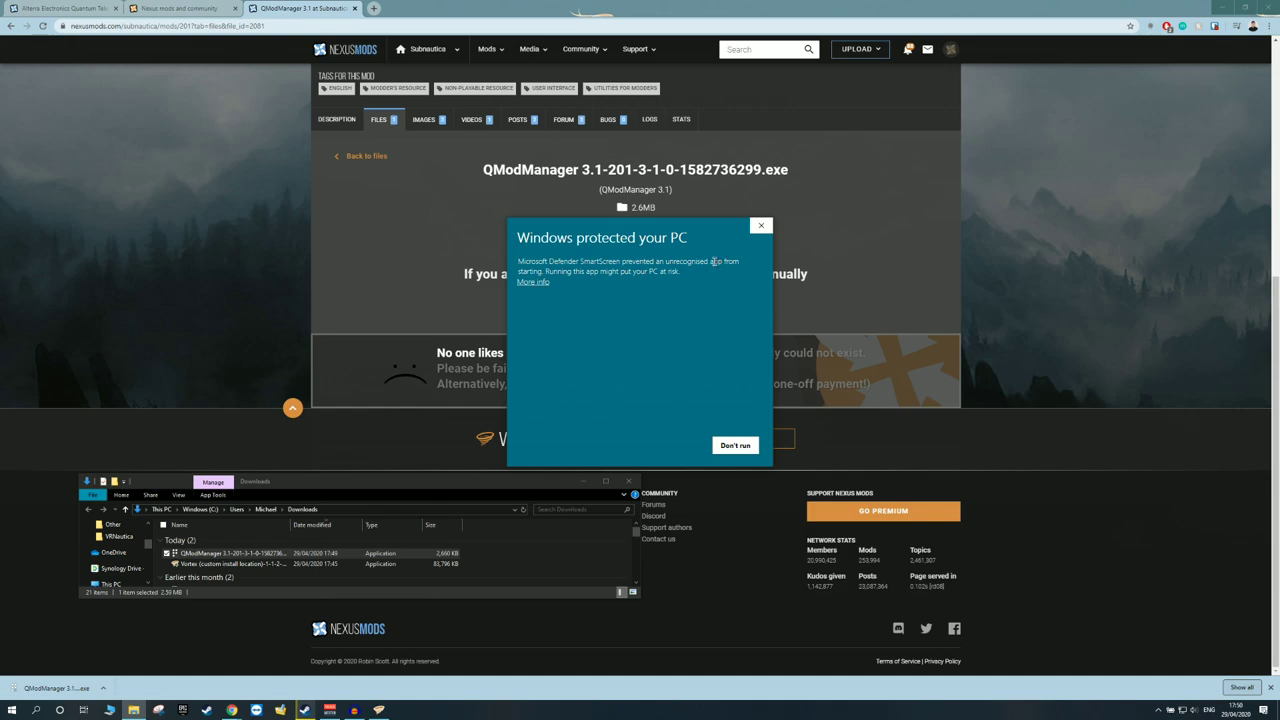
# Allow the QModManager installer through SmartScreen and install it for Subnautica using the game path from Steam
pyautogui.click(533, 282)
pyautogui.click(675, 446)
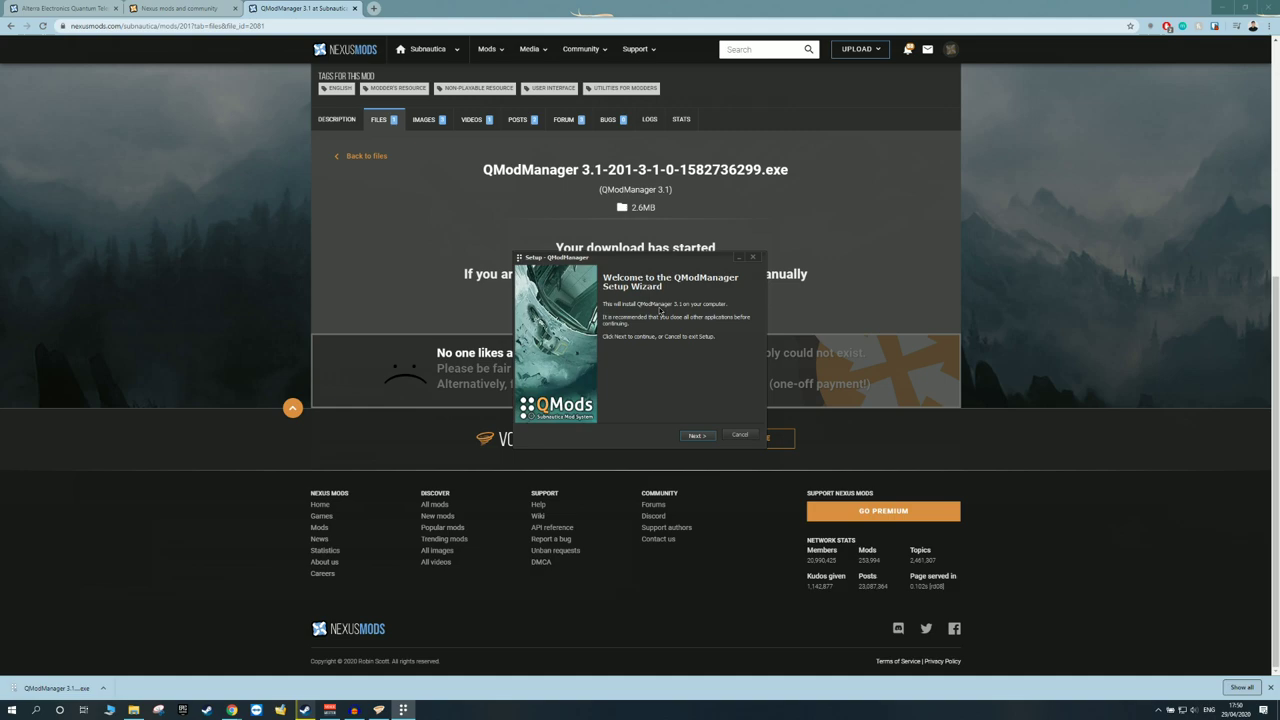
pyautogui.click(697, 435)
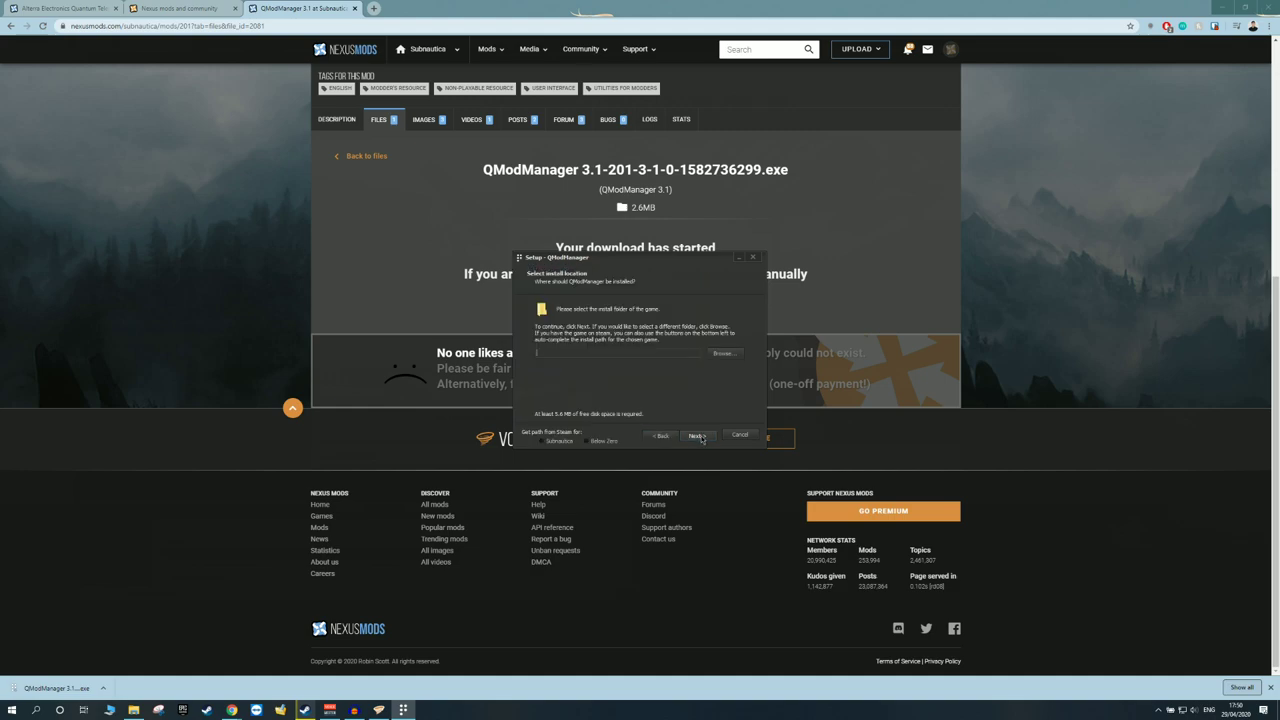
pyautogui.click(556, 442)
pyautogui.click(697, 438)
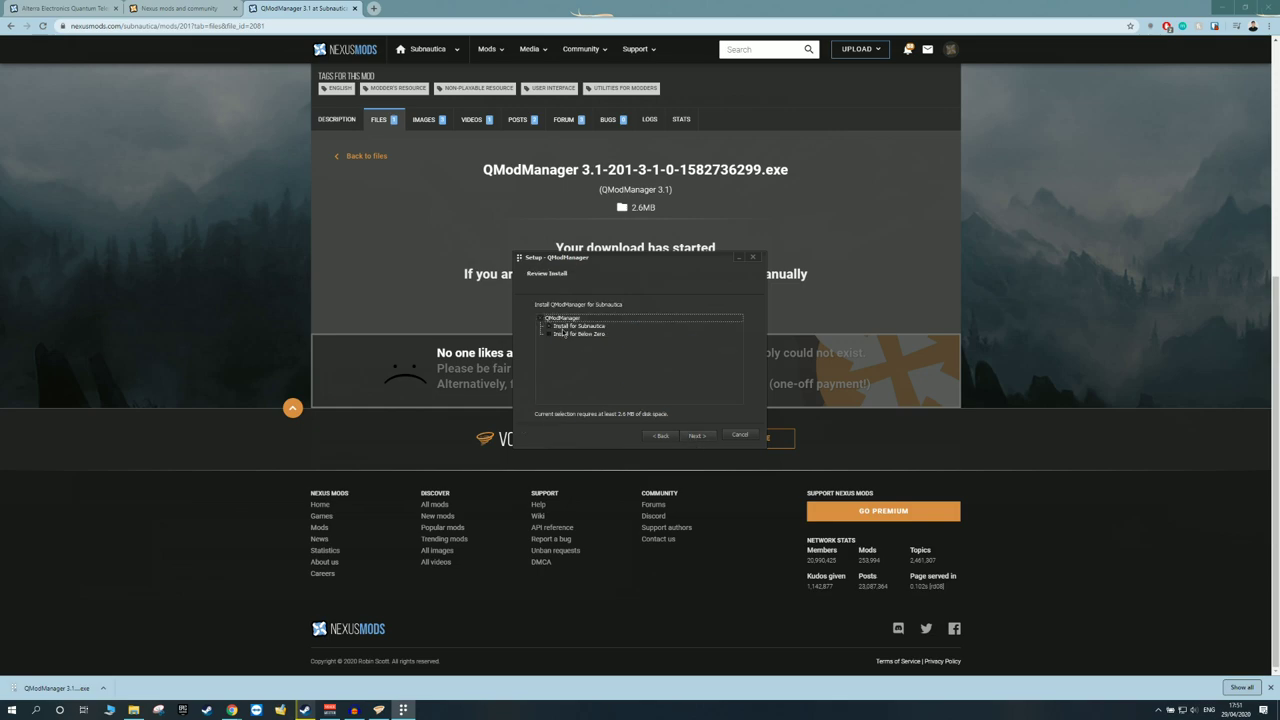
pyautogui.click(699, 437)
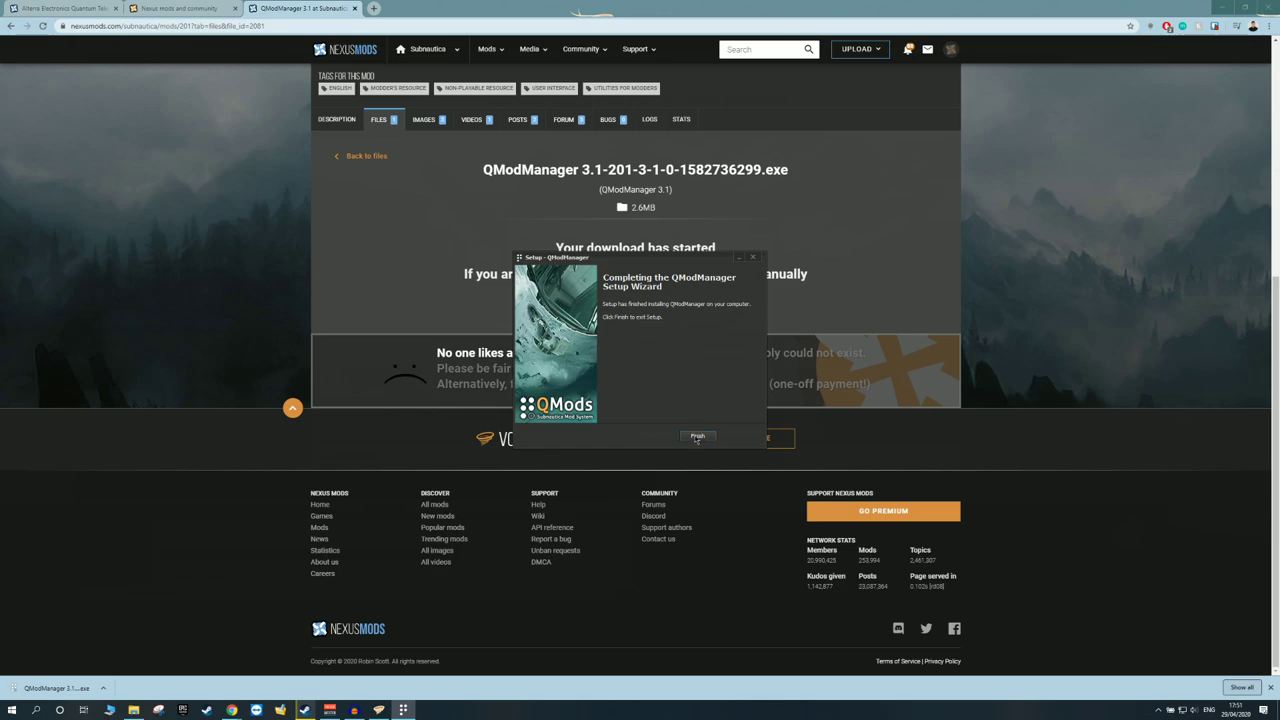
pyautogui.click(697, 438)
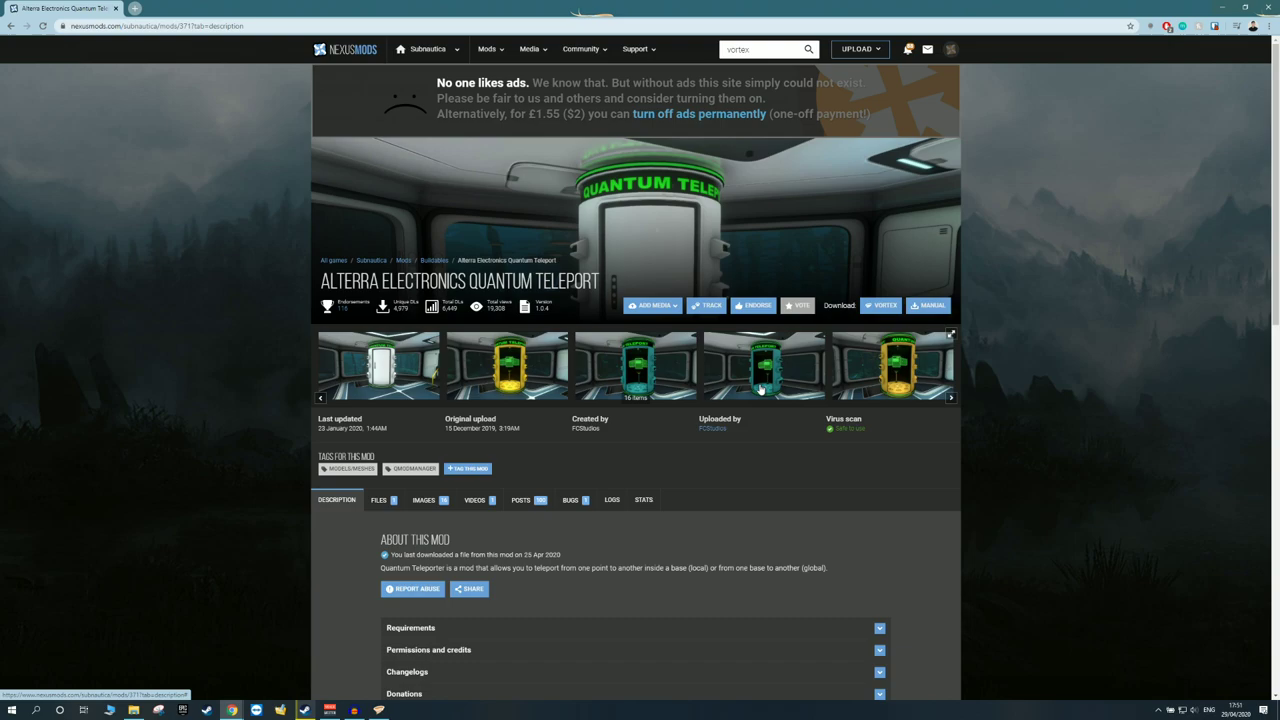
# Switch to Vortex and look at Subnautica's mods section and the settings
pyautogui.click(378, 710)
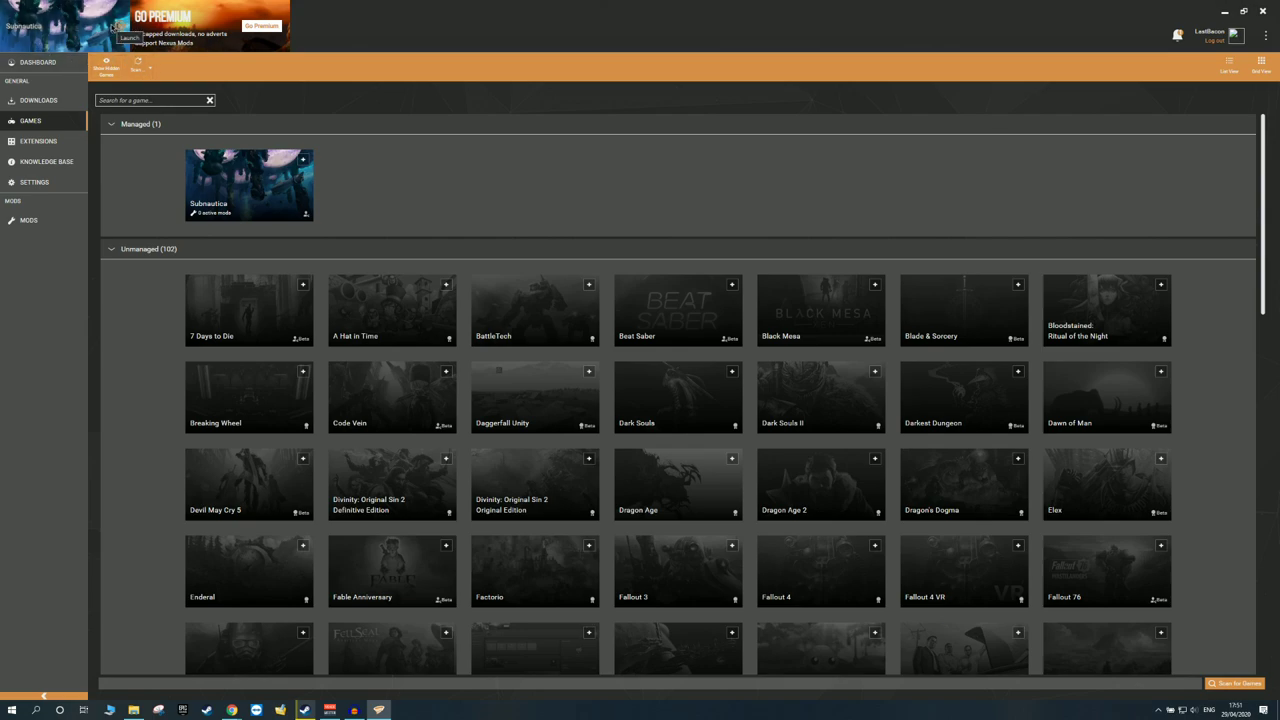
pyautogui.click(40, 224)
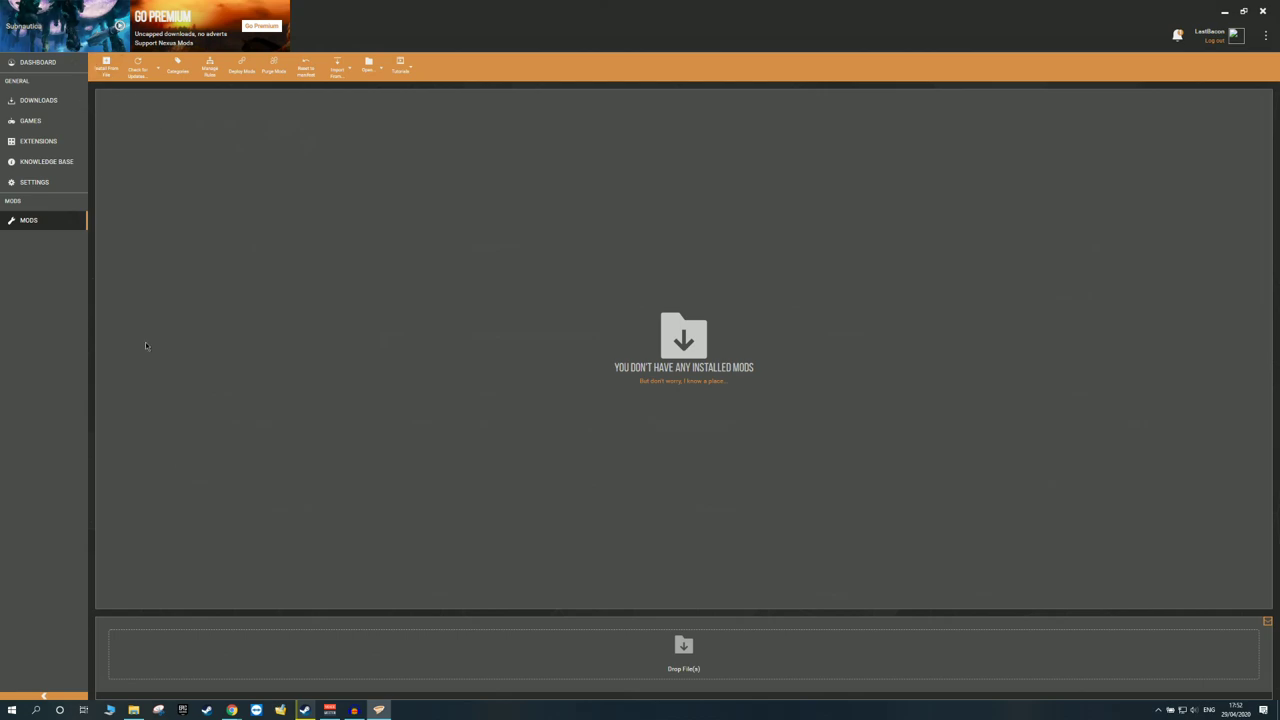
pyautogui.click(35, 183)
# Switch to the browser, browse the top Subnautica mods on Nexus Mods and open the Map mod's page
pyautogui.hotkey('alt', 'Tab')
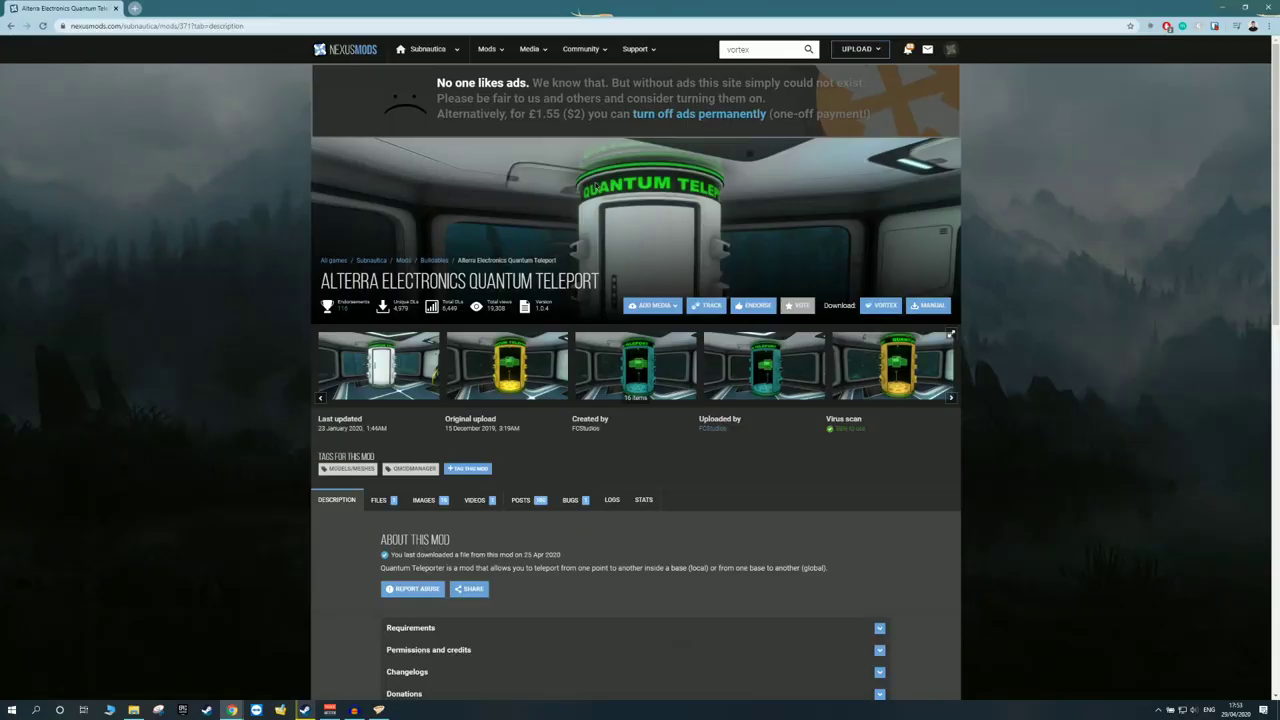
pyautogui.moveTo(498, 60)
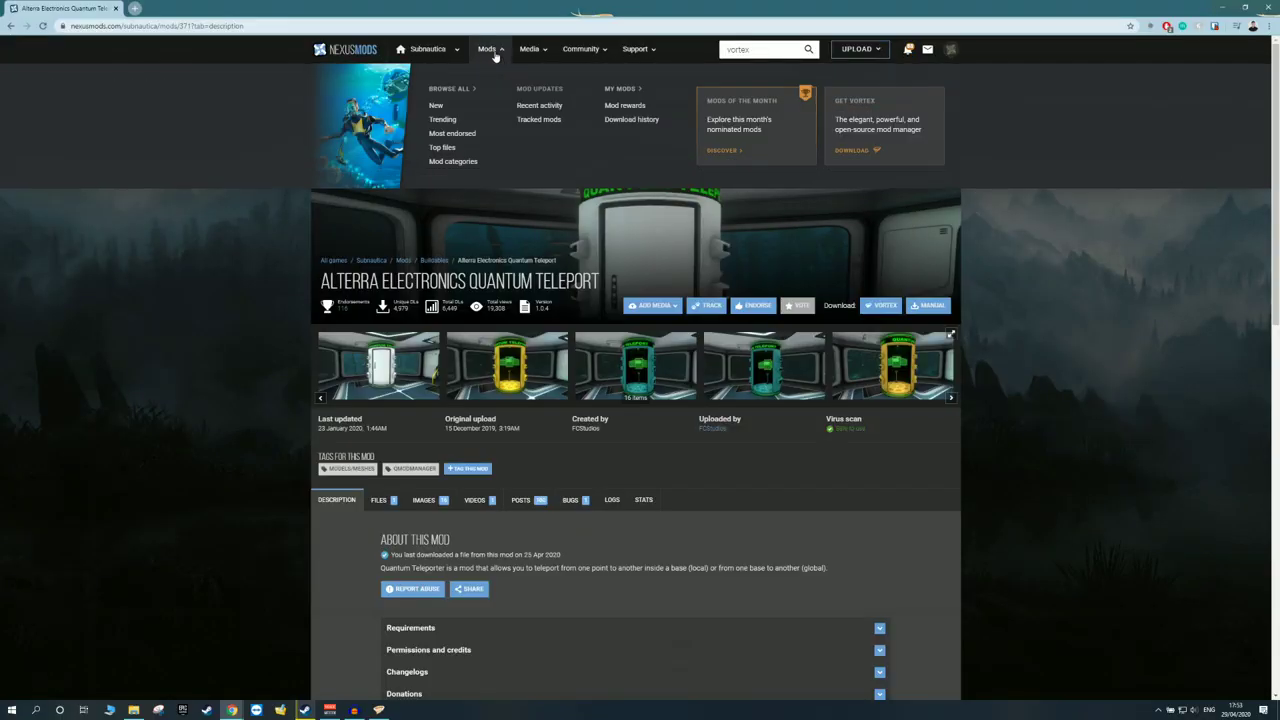
pyautogui.click(454, 120)
pyautogui.scroll(-6, 467, 236)
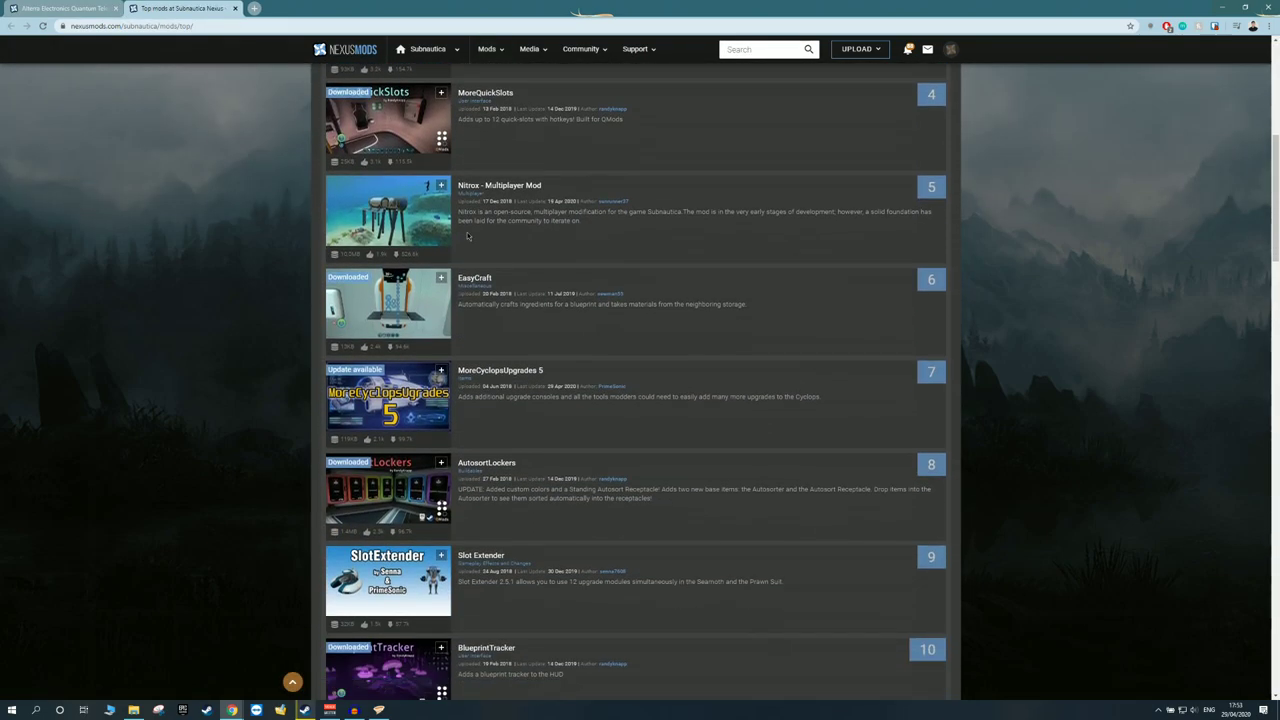
pyautogui.scroll(5, 467, 236)
pyautogui.click(463, 131)
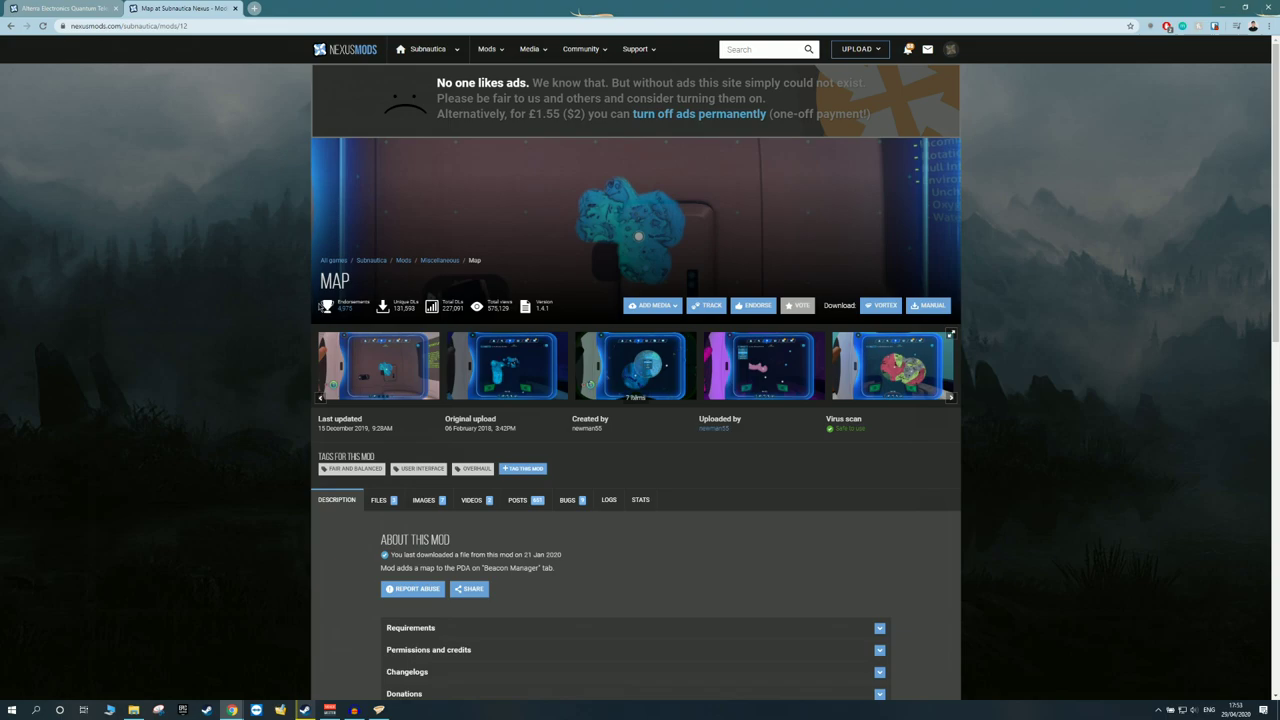
# Expand the Map mod's requirements and examine which mods it needs and which mods depend on it
pyautogui.scroll(-1, 320, 307)
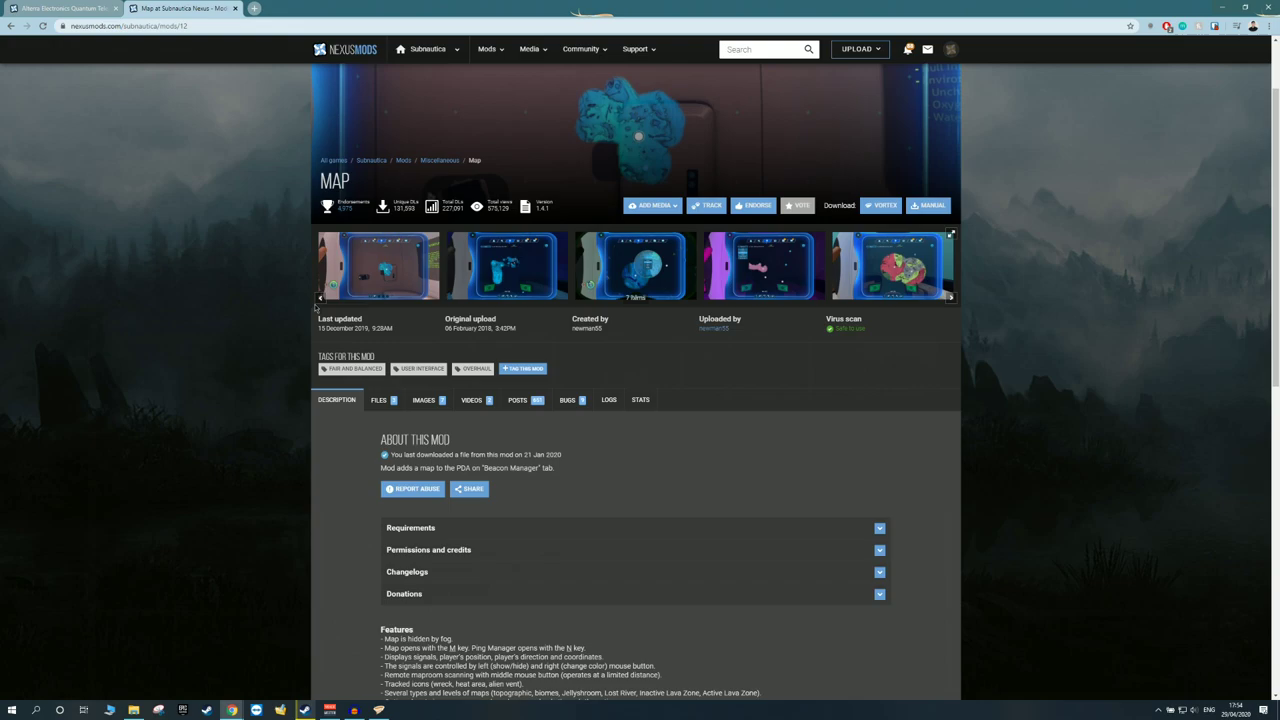
pyautogui.scroll(-1, 318, 308)
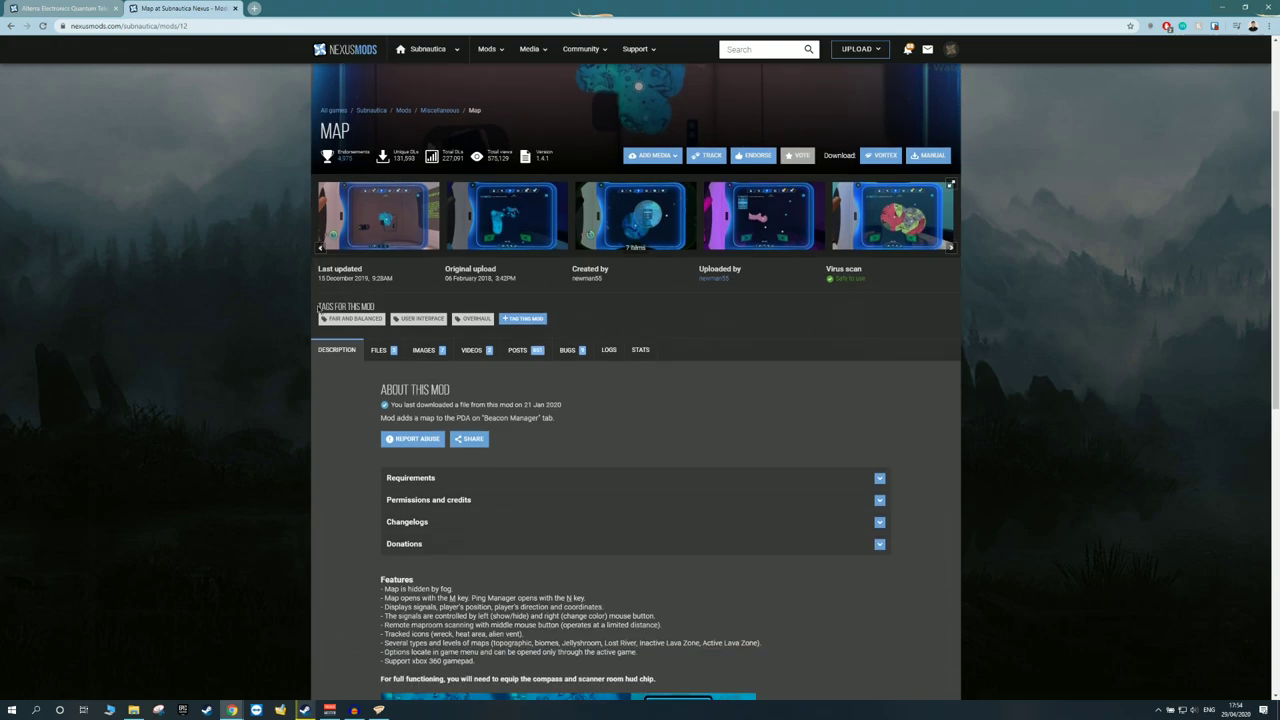
pyautogui.click(516, 480)
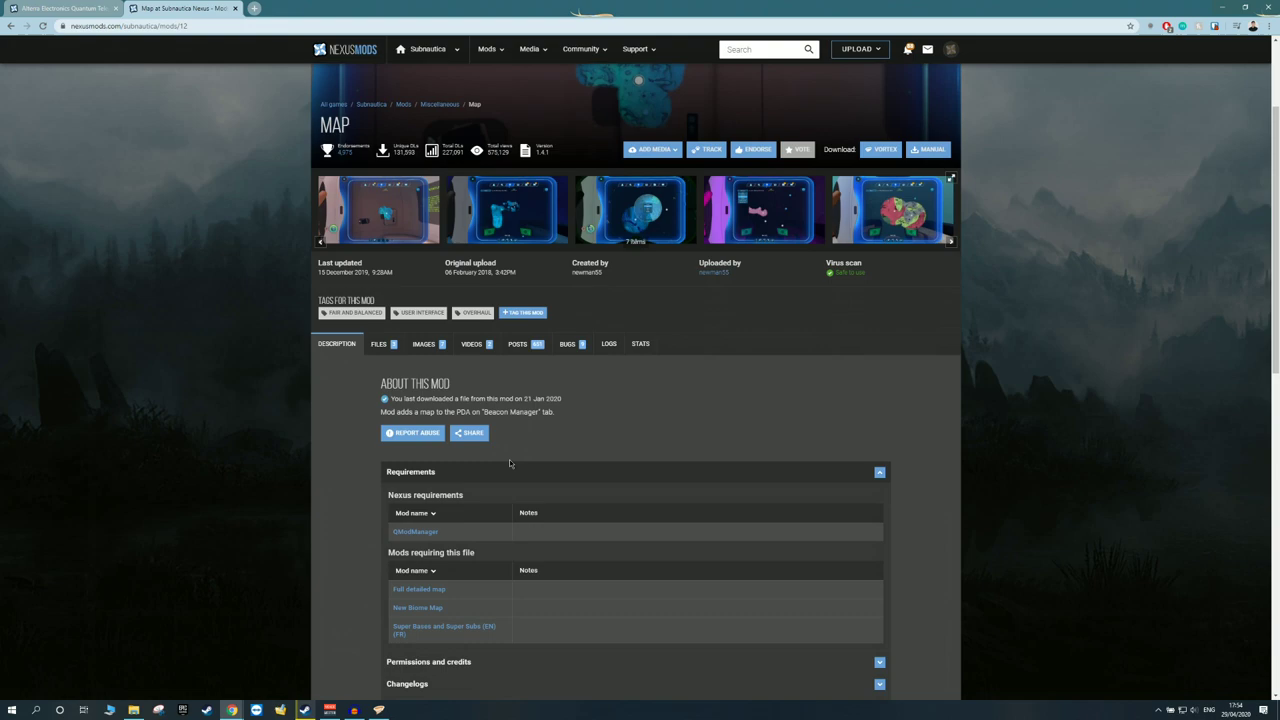
pyautogui.scroll(-1, 509, 459)
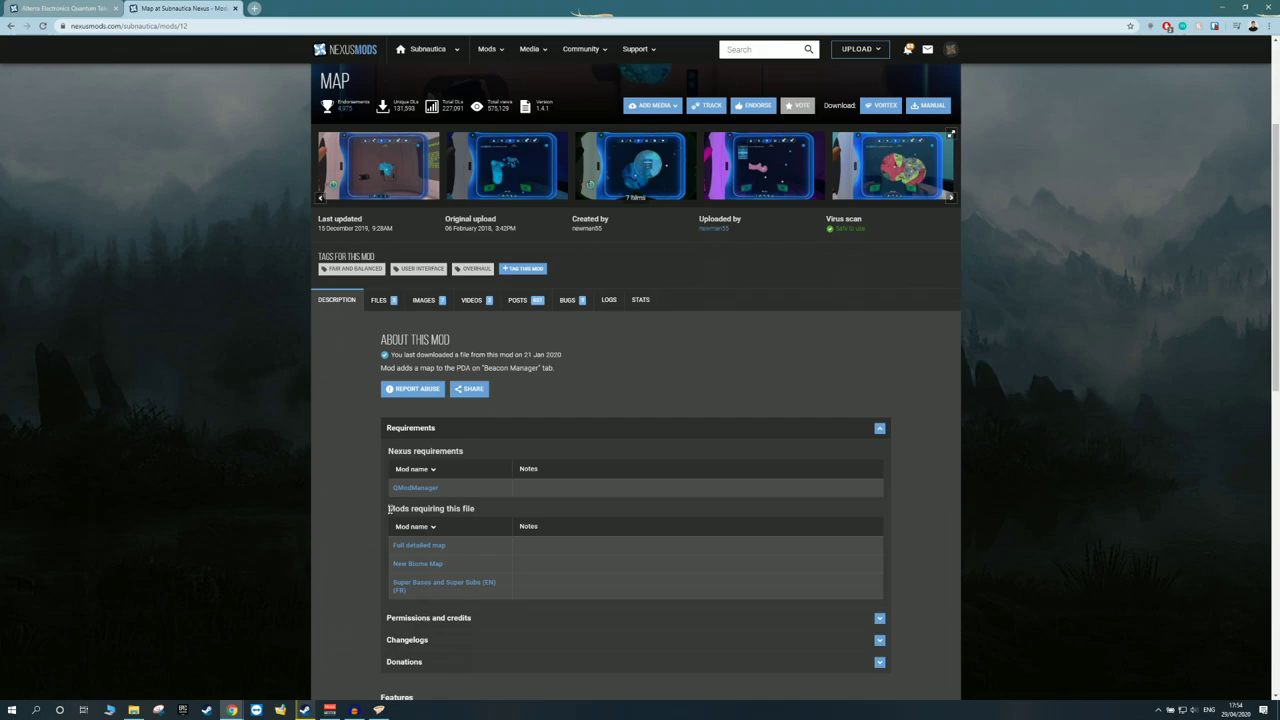
# Download the Map mod through Vortex with the slow download, accepting the QModManager requirement
pyautogui.scroll(3, 393, 507)
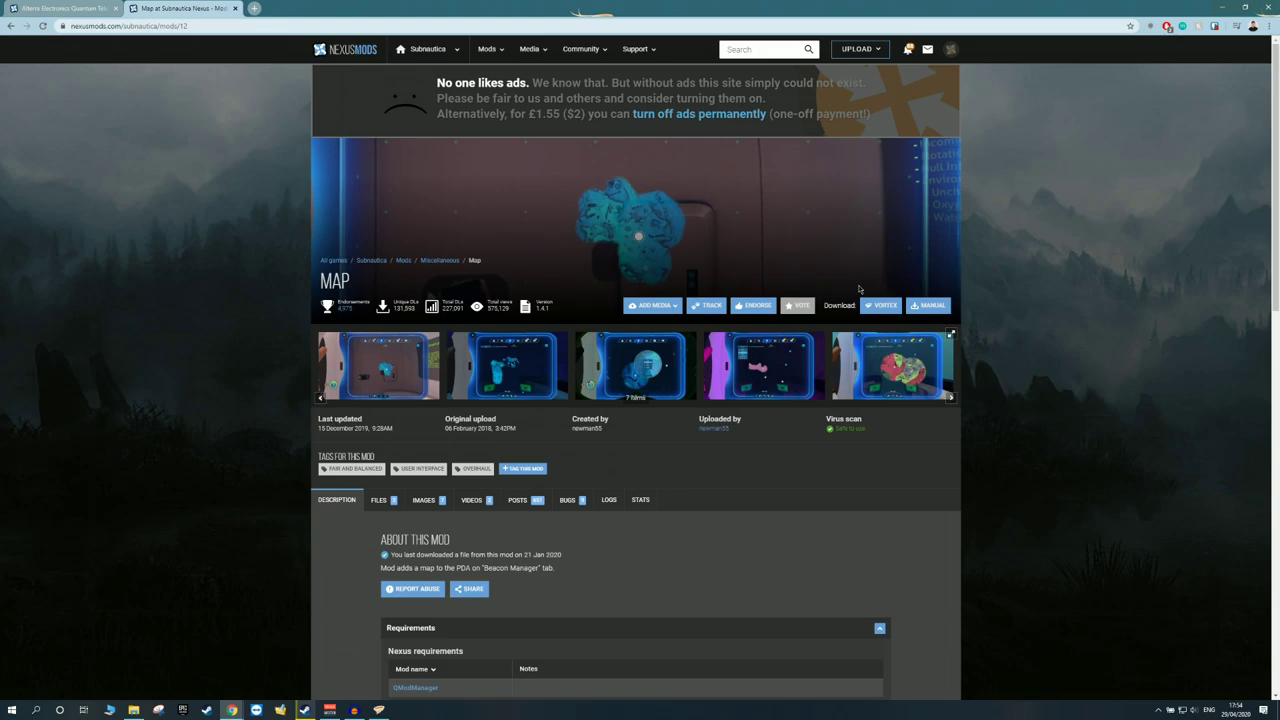
pyautogui.click(881, 306)
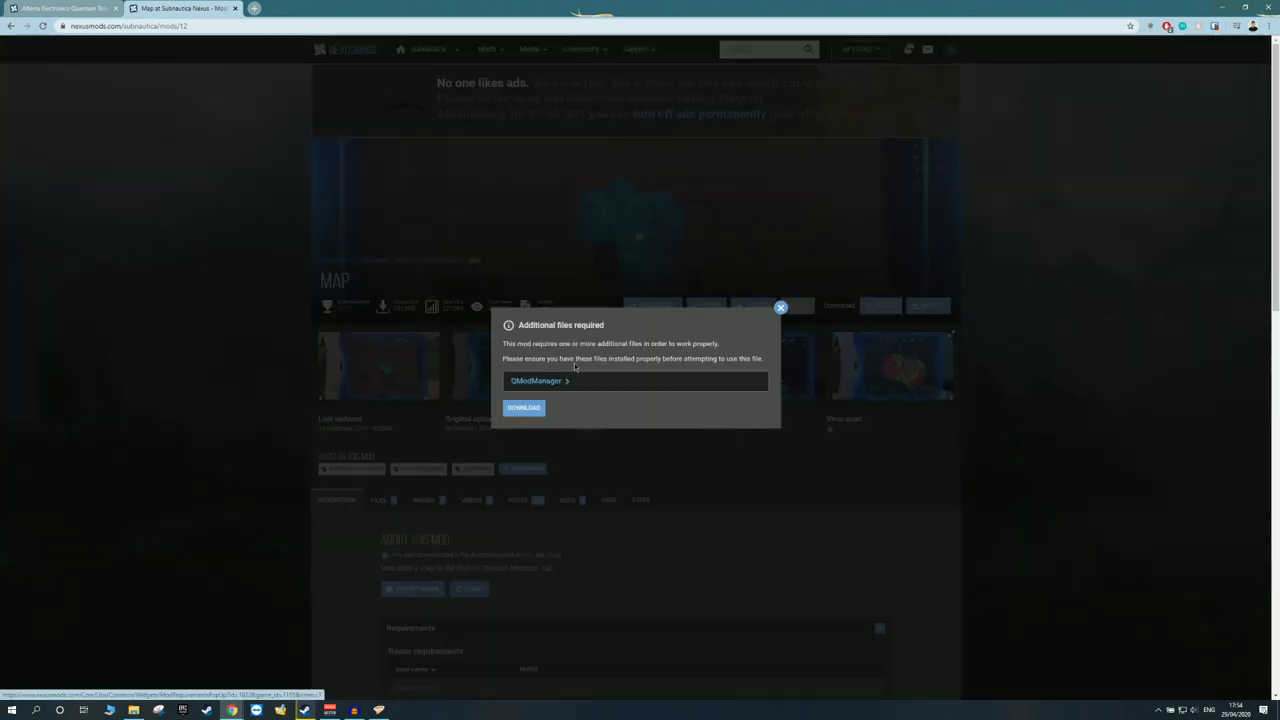
pyautogui.click(524, 409)
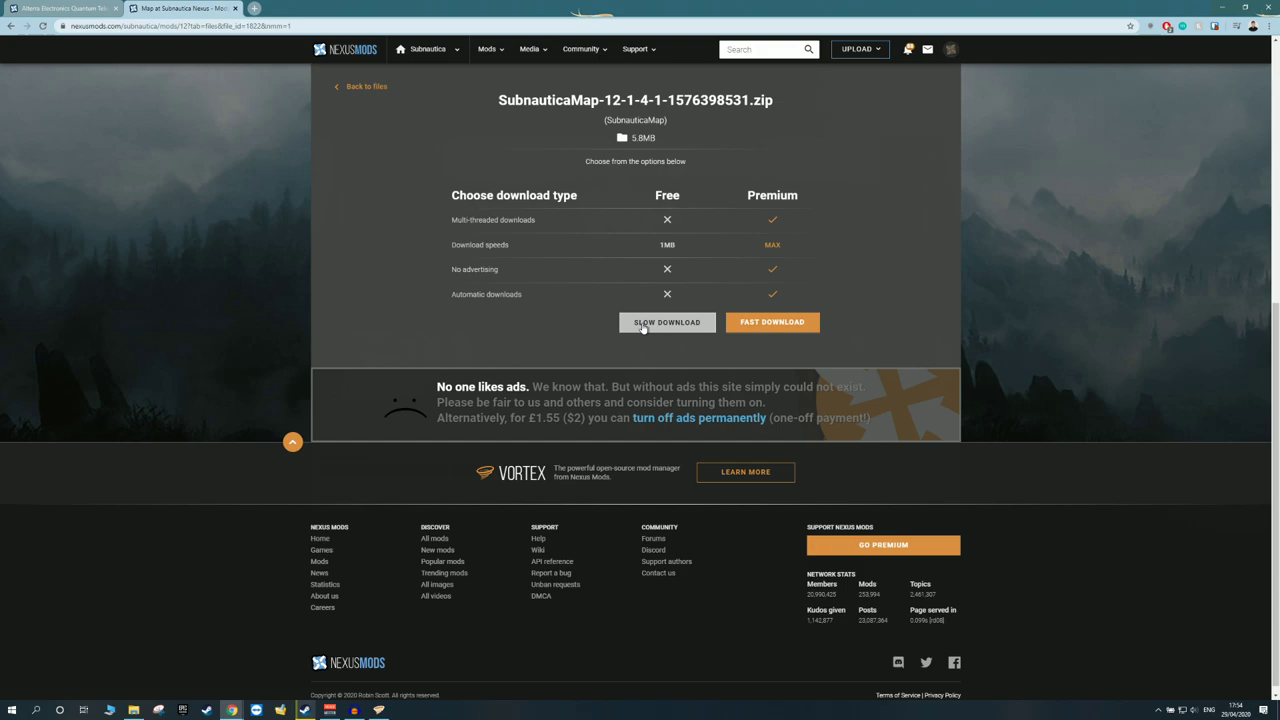
pyautogui.click(653, 323)
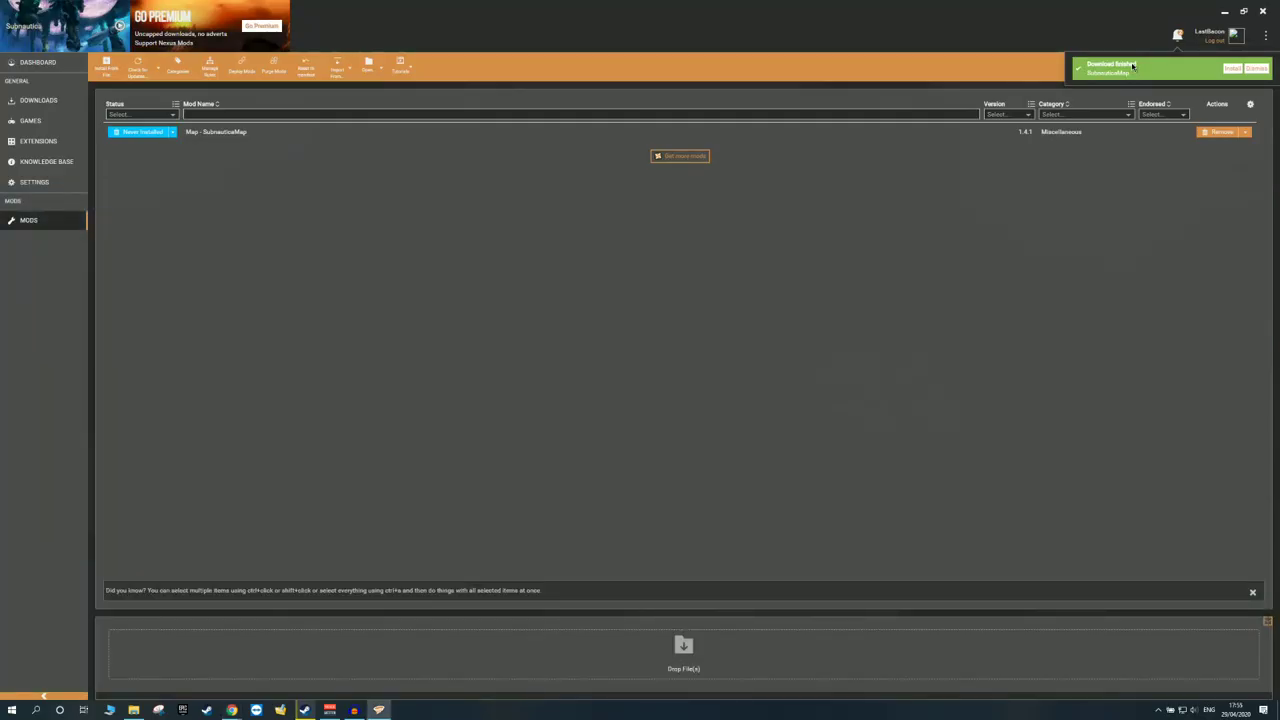
# Enable the downloaded Map - SubnauticaMap mod in Vortex and elevate its deployment
pyautogui.click(1176, 38)
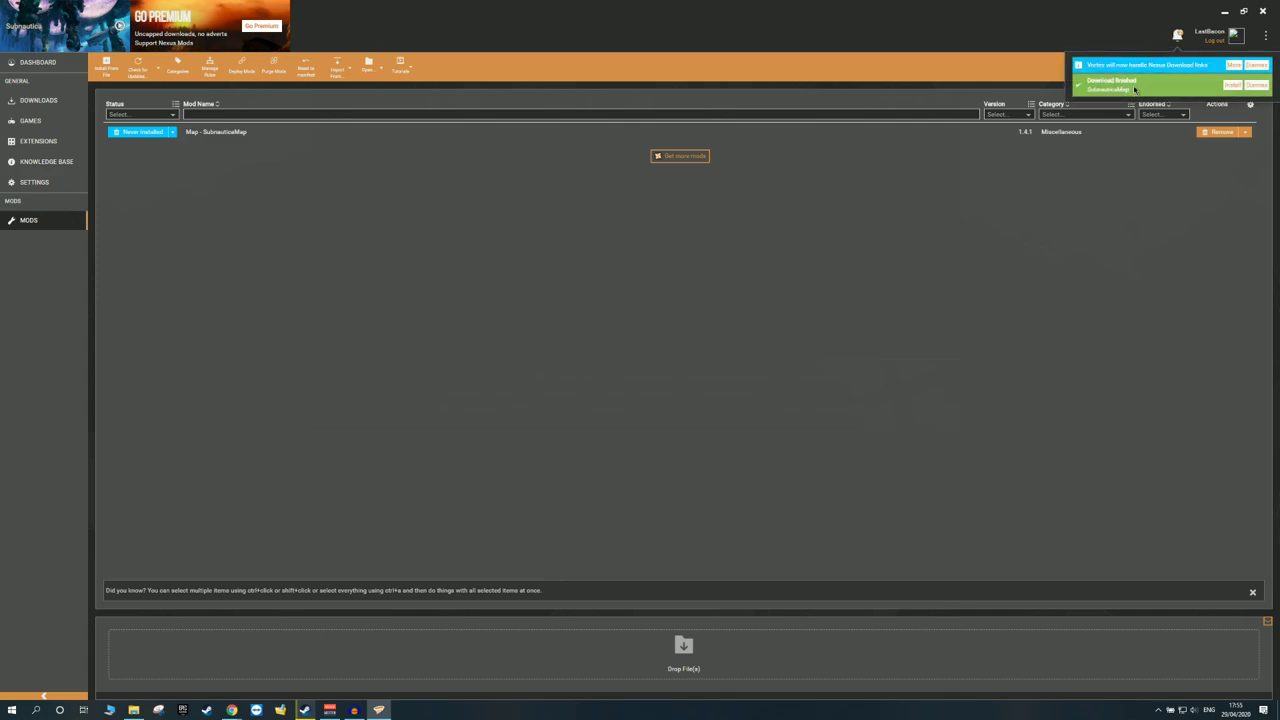
pyautogui.click(387, 178)
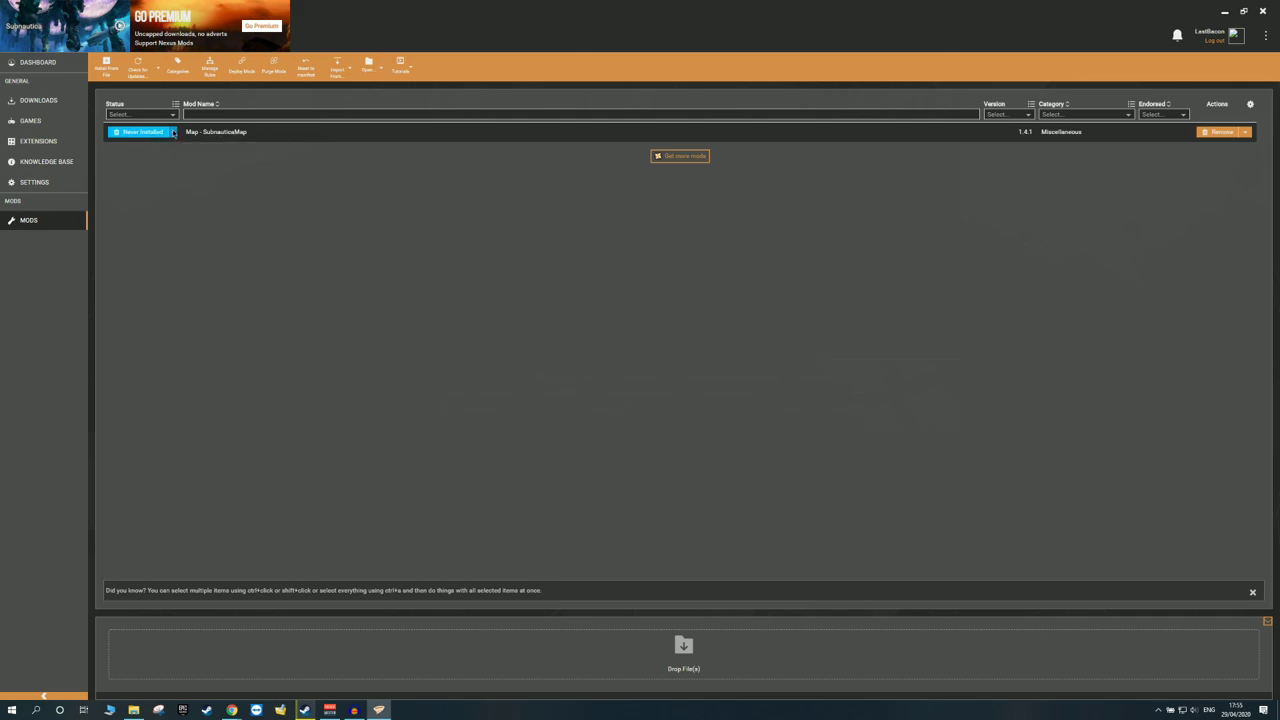
pyautogui.click(173, 132)
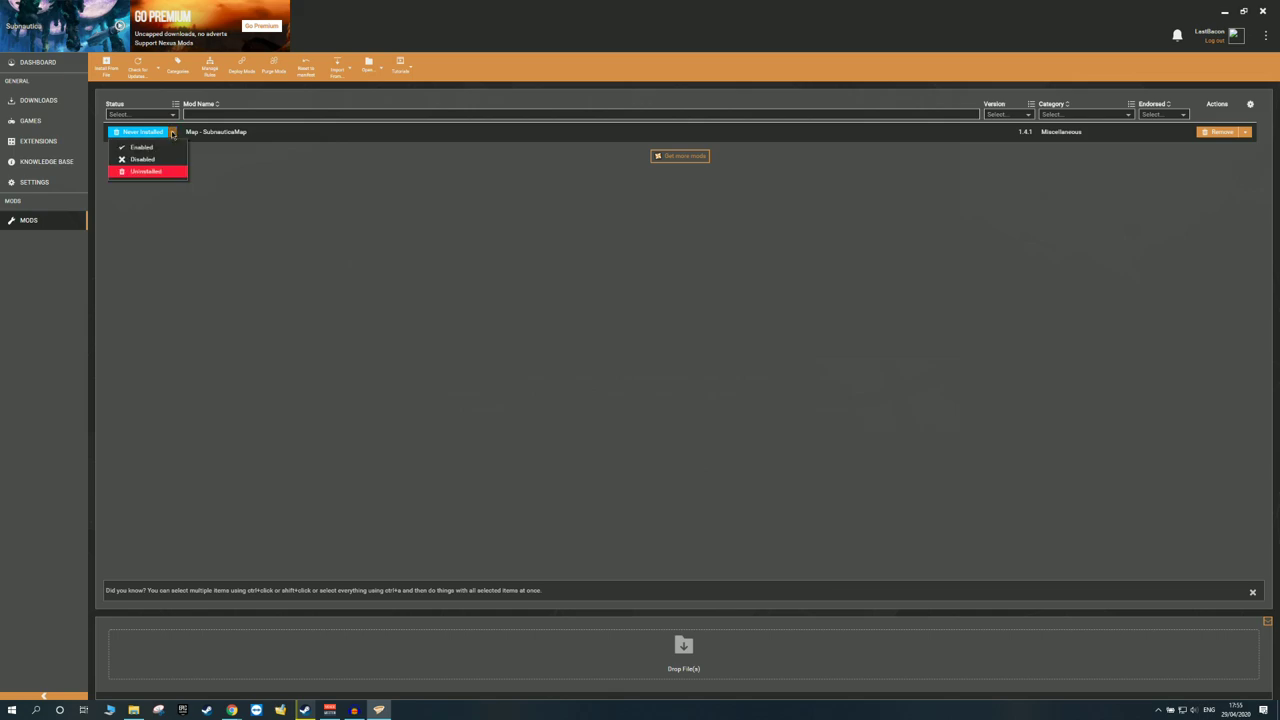
pyautogui.click(159, 150)
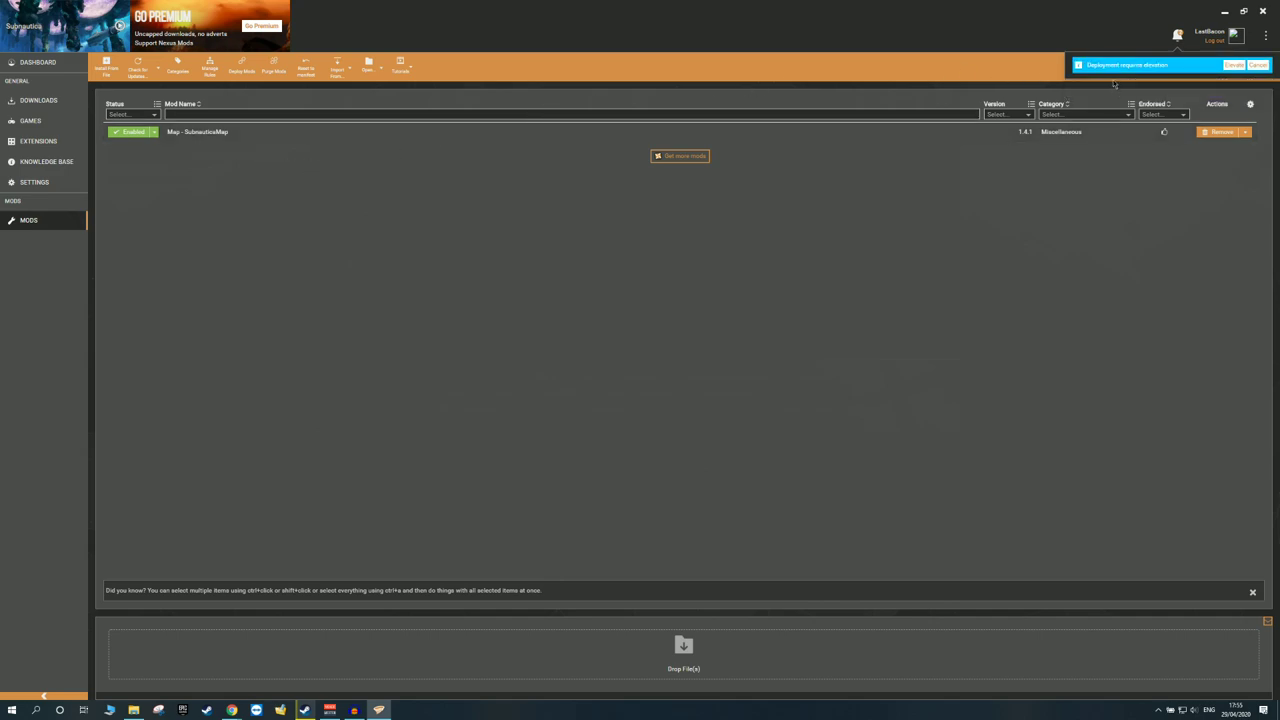
pyautogui.click(1232, 65)
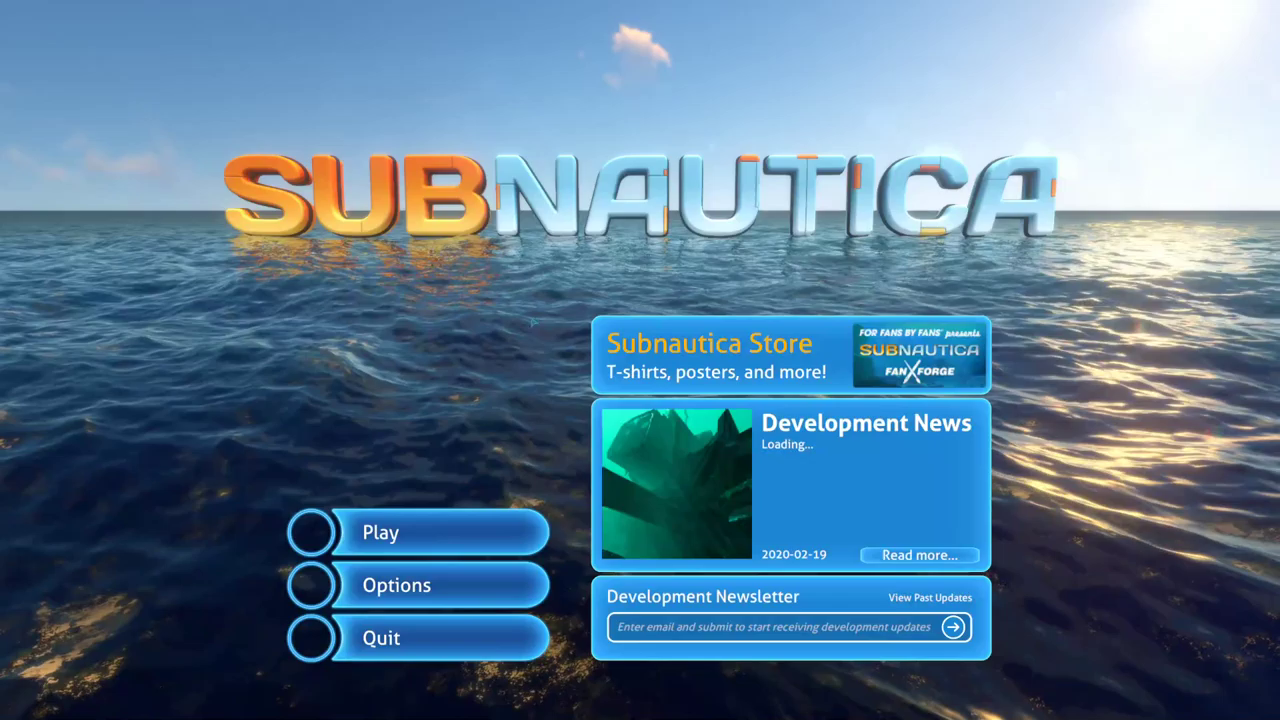
# In Subnautica, check the QModManager settings in the mod options and view the map on the in-game PDA
pyautogui.click(400, 585)
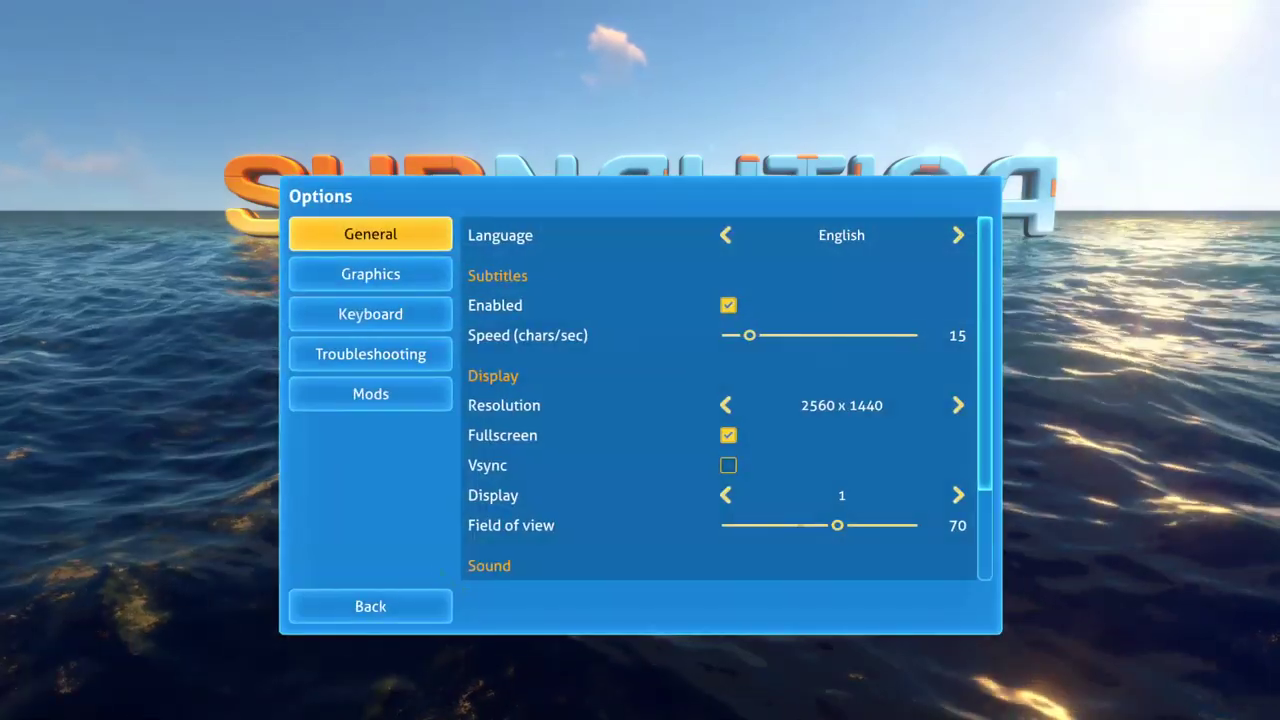
pyautogui.click(400, 396)
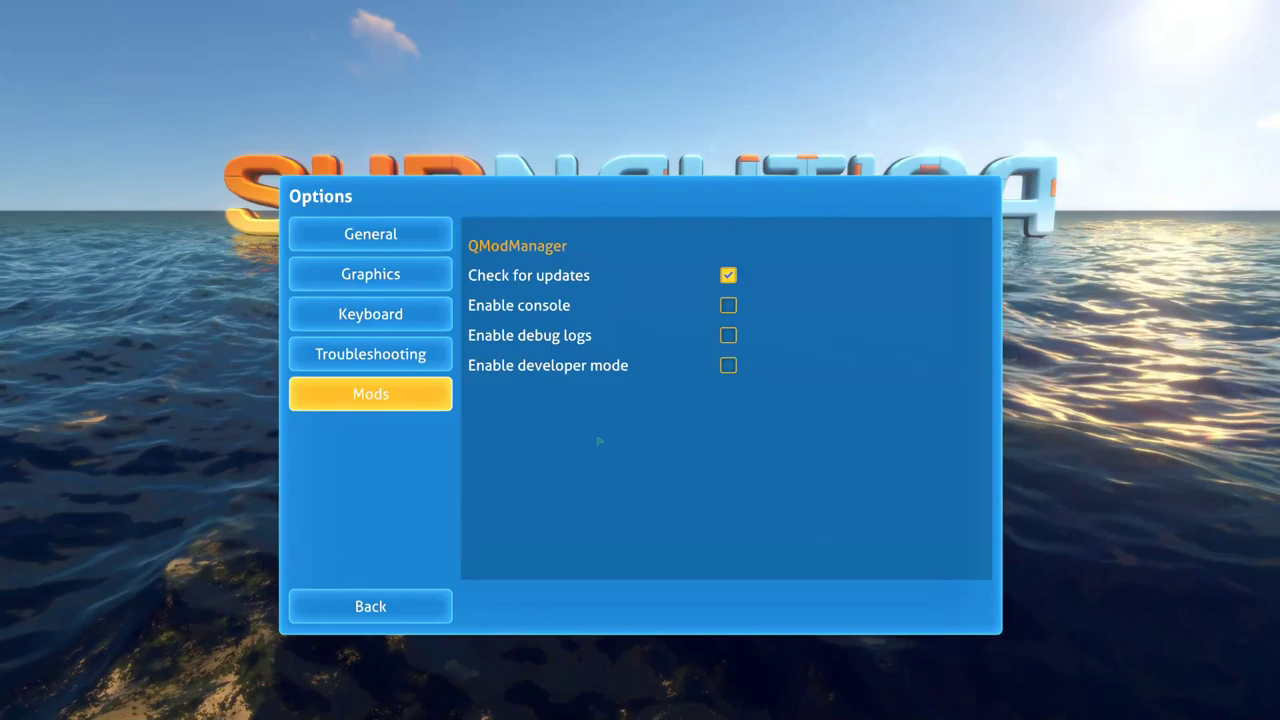
pyautogui.press('Escape')
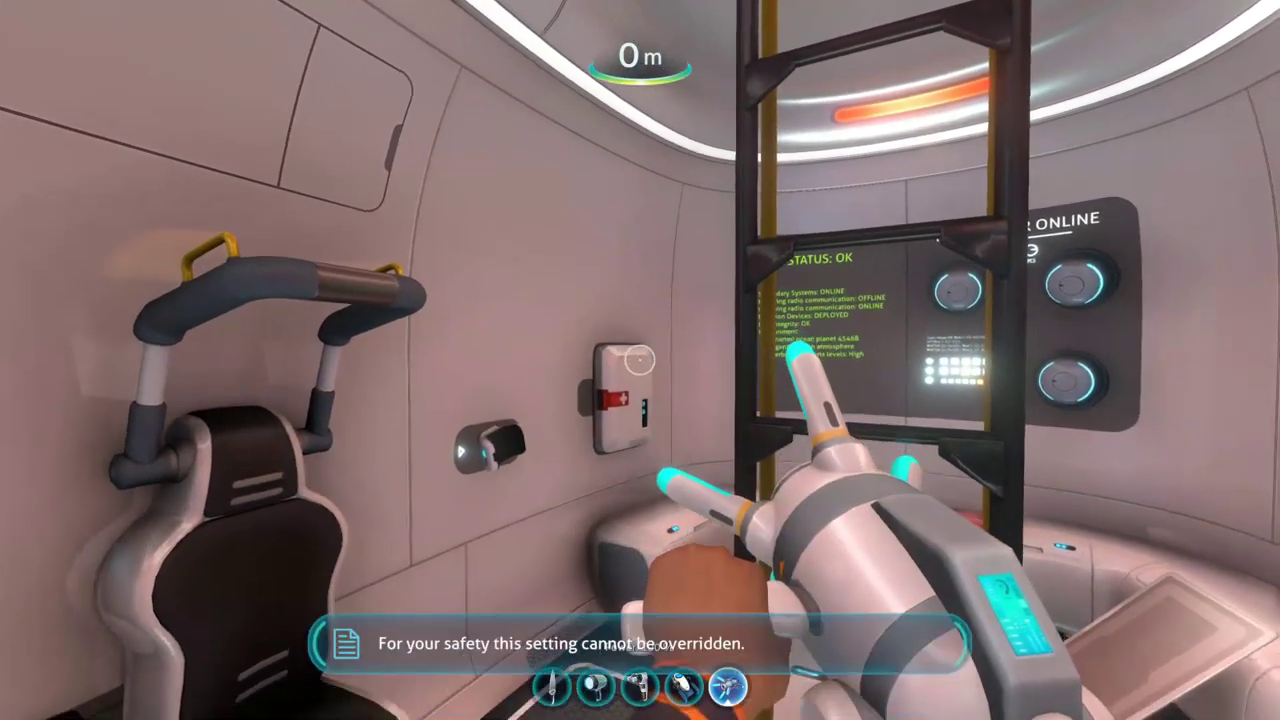
pyautogui.press('Tab')
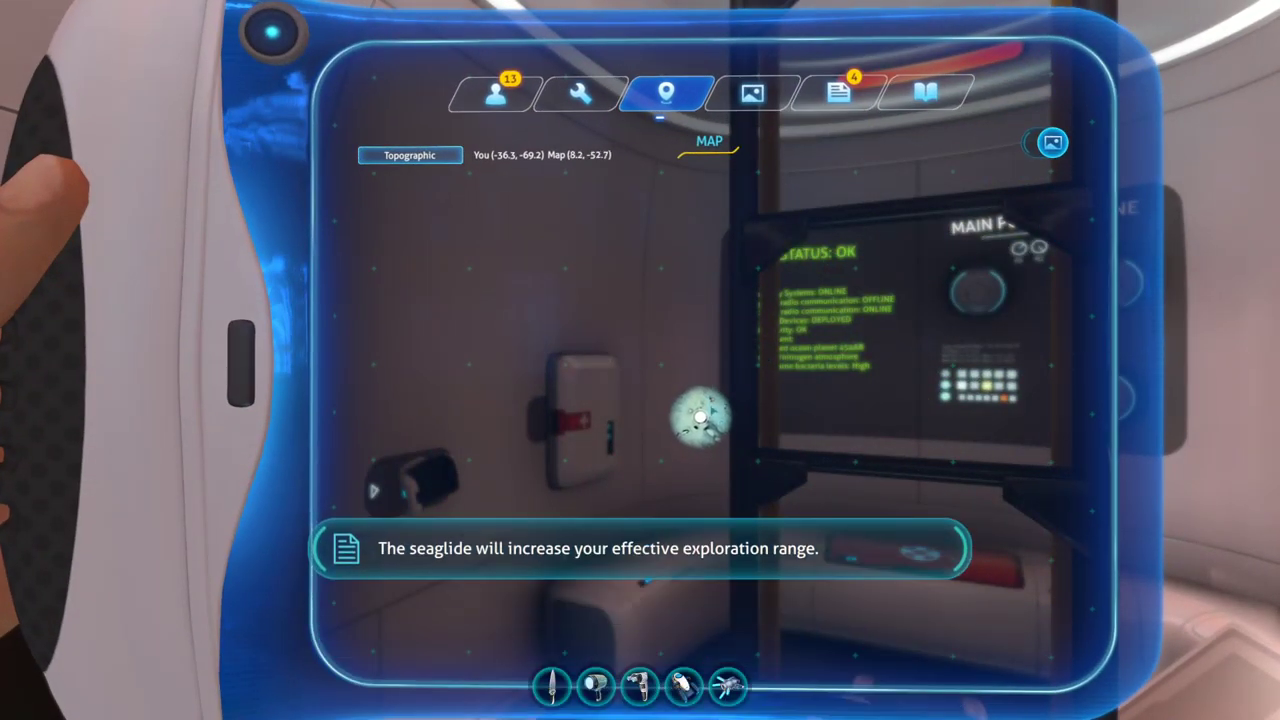
pyautogui.press('Tab')
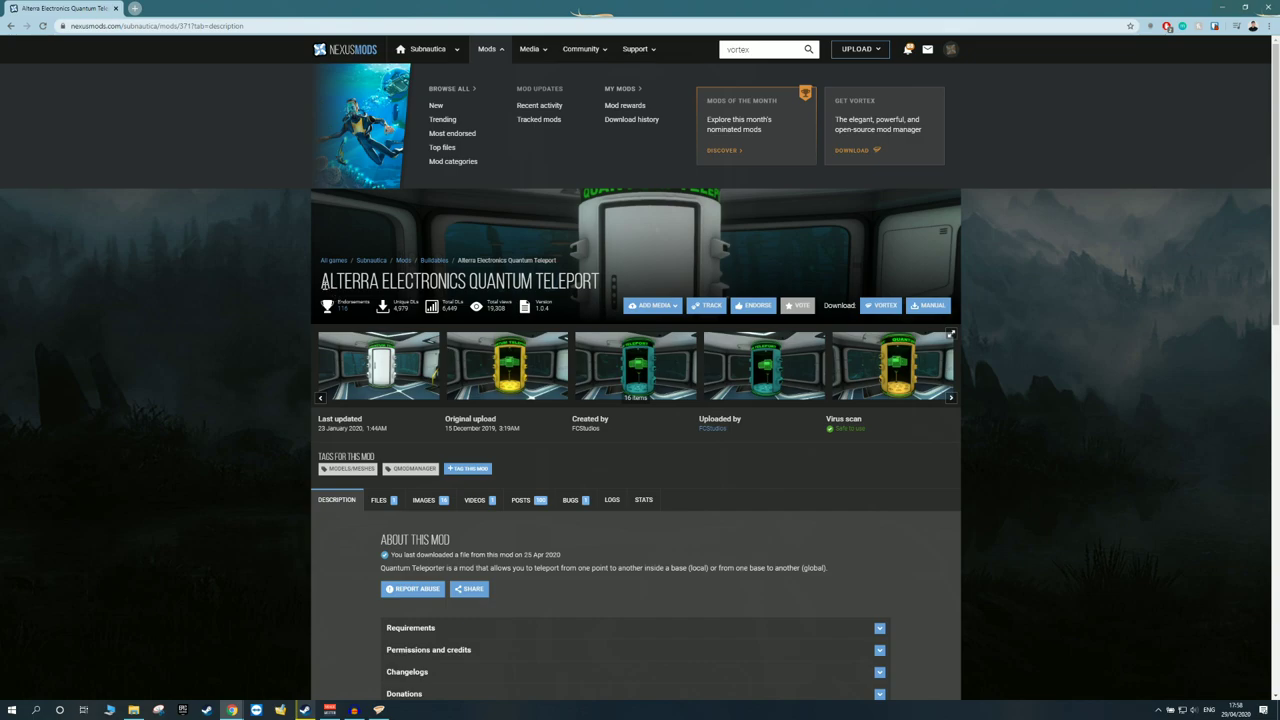
# In the browser, expand the Alterra Electronics Quantum Teleport mod's requirements and download the required FCS Tech Fabricator through Vortex
pyautogui.scroll(-2, 324, 285)
pyautogui.click(477, 481)
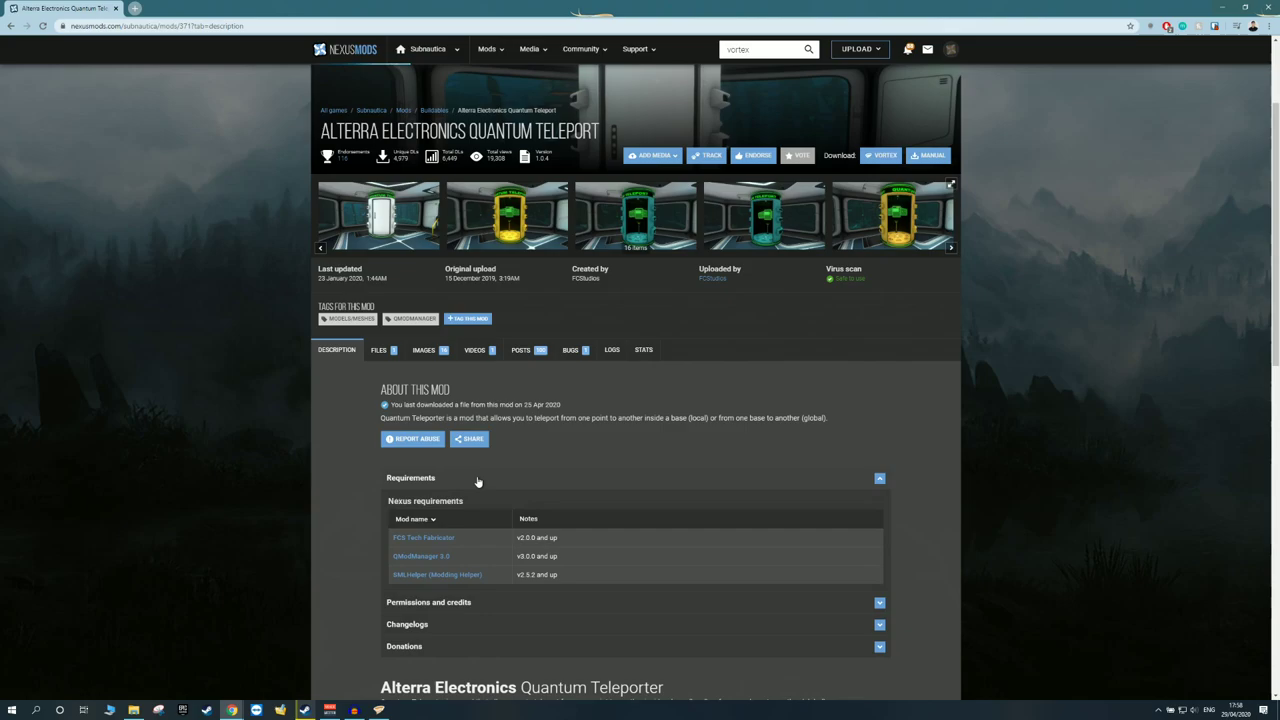
pyautogui.scroll(-1, 477, 481)
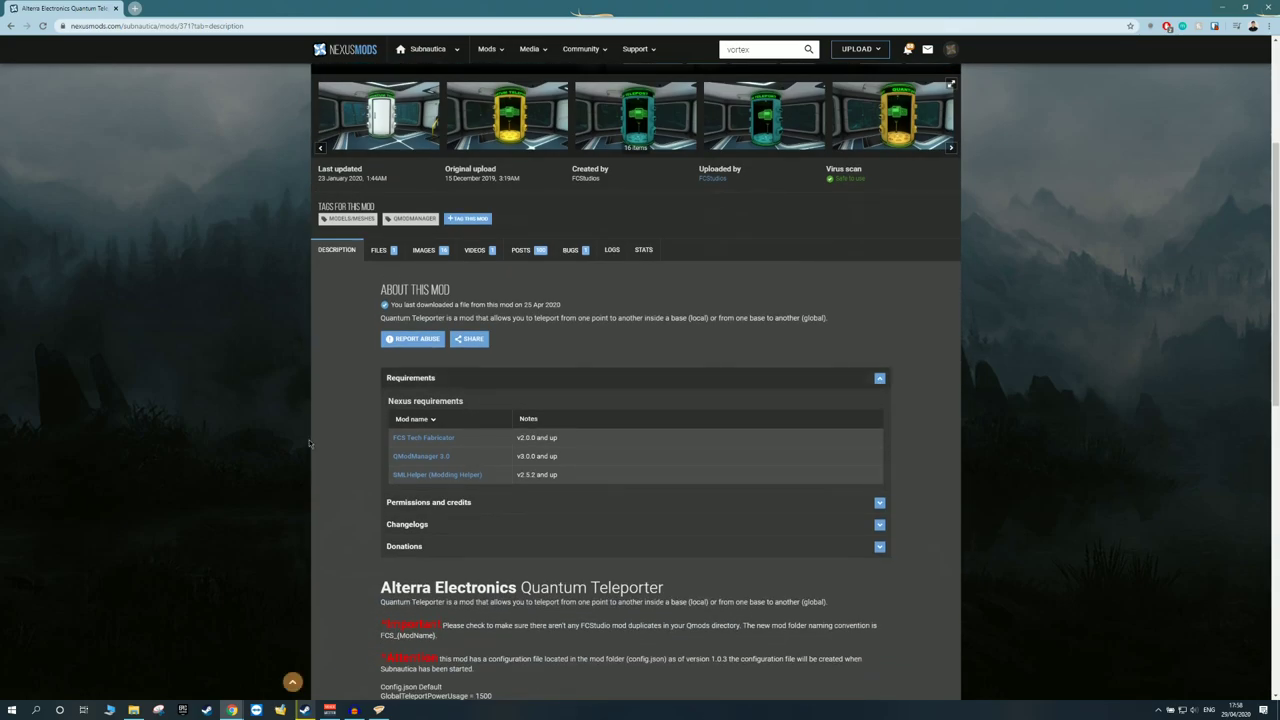
pyautogui.scroll(1, 353, 442)
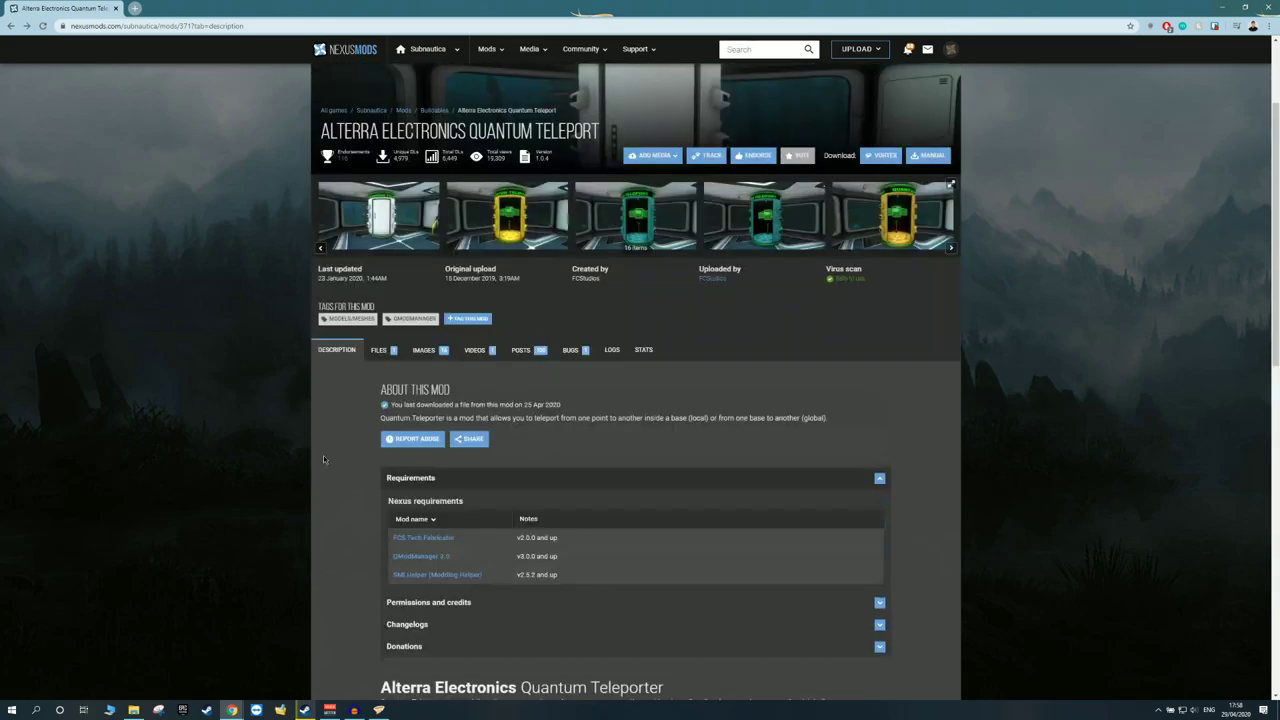
pyautogui.click(404, 542)
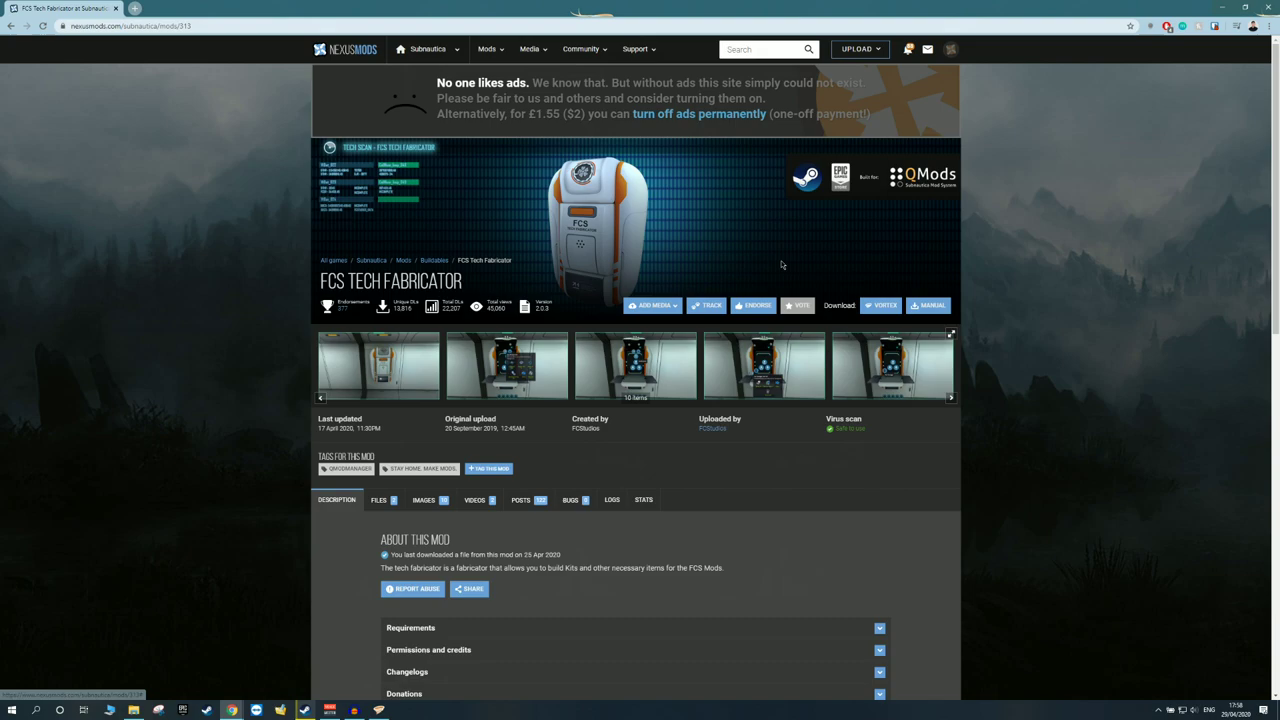
pyautogui.click(882, 306)
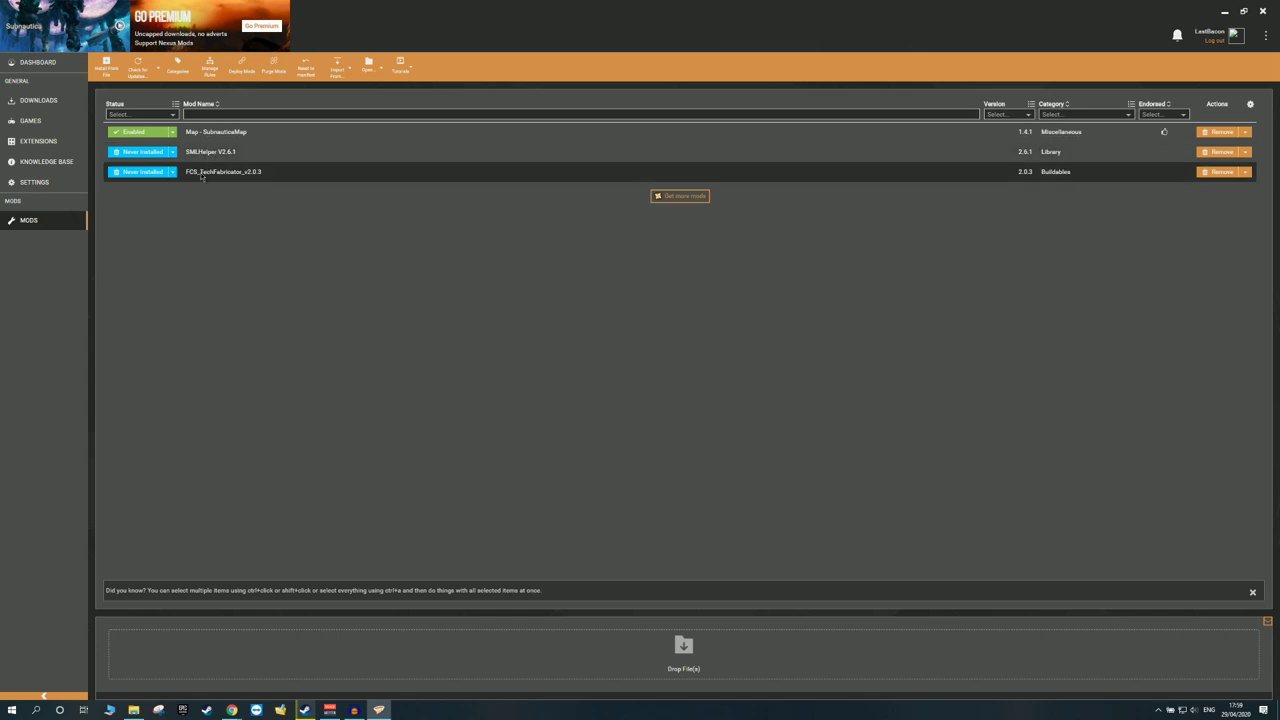
# Enable SMLHelper V2.6.1 and FCS_TechFabricator_v2.0.3 in Vortex
pyautogui.click(173, 152)
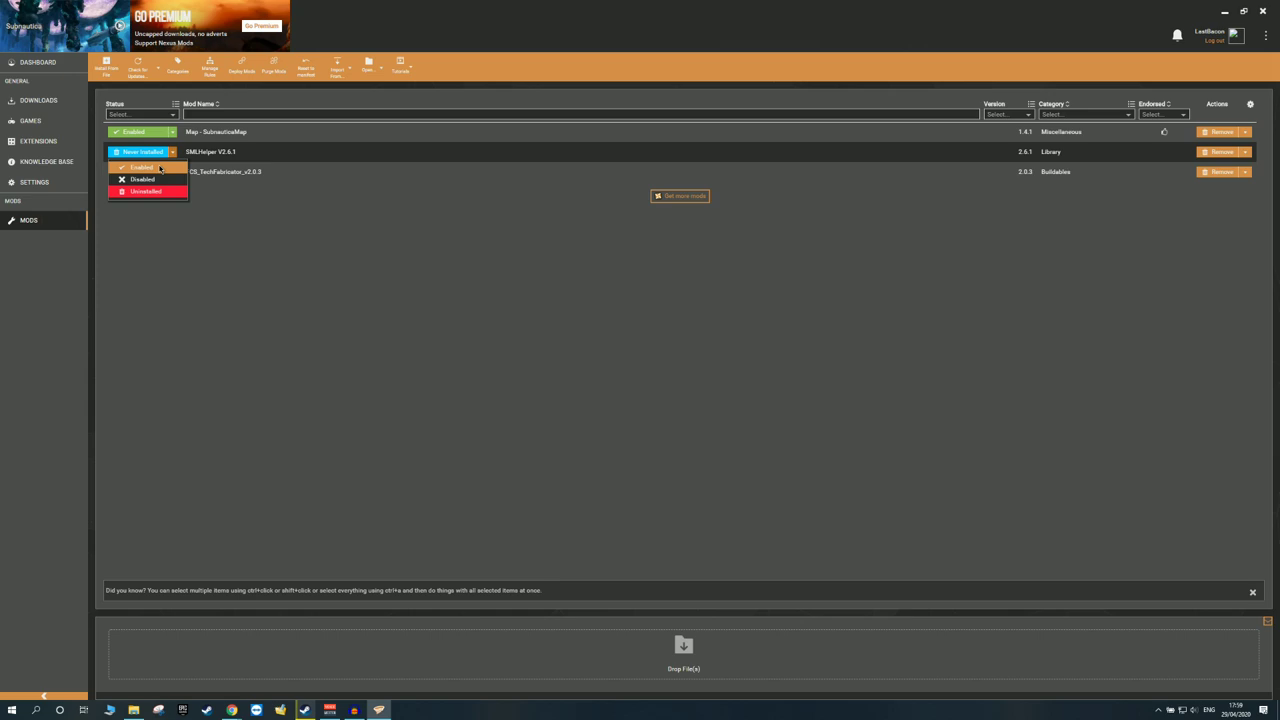
pyautogui.click(160, 168)
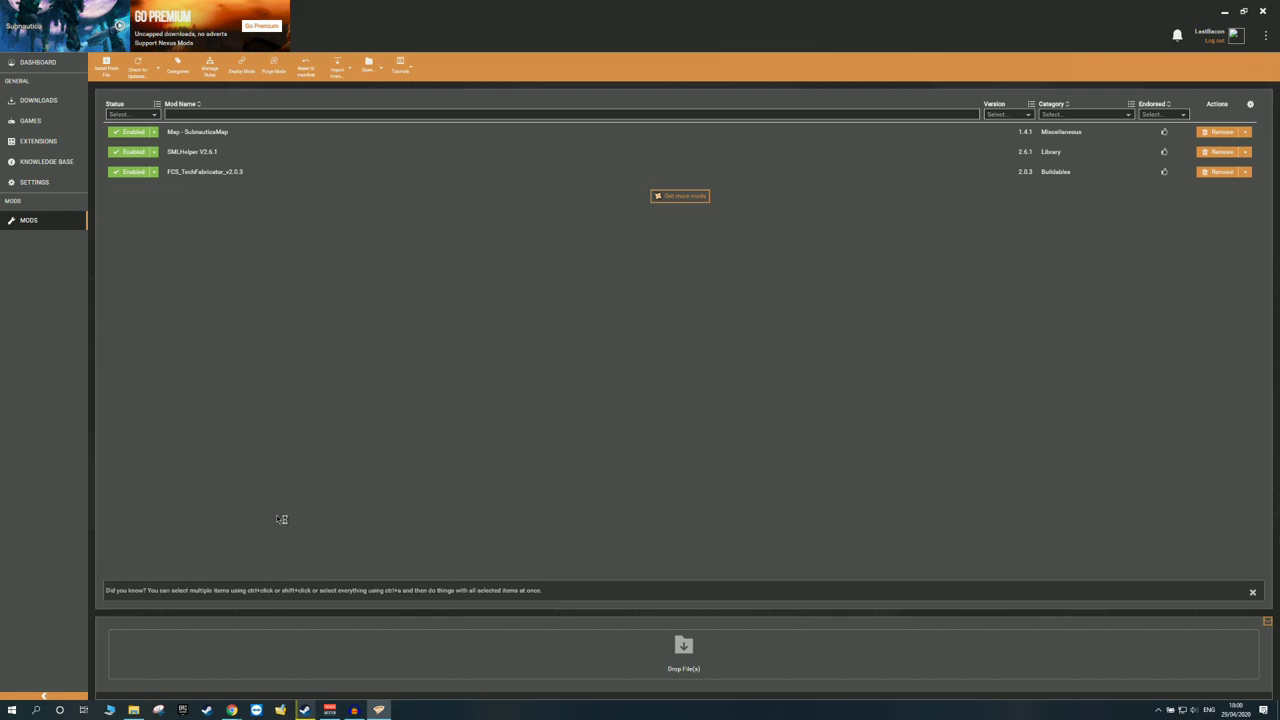
pyautogui.hotkey('alt', 'Tab')
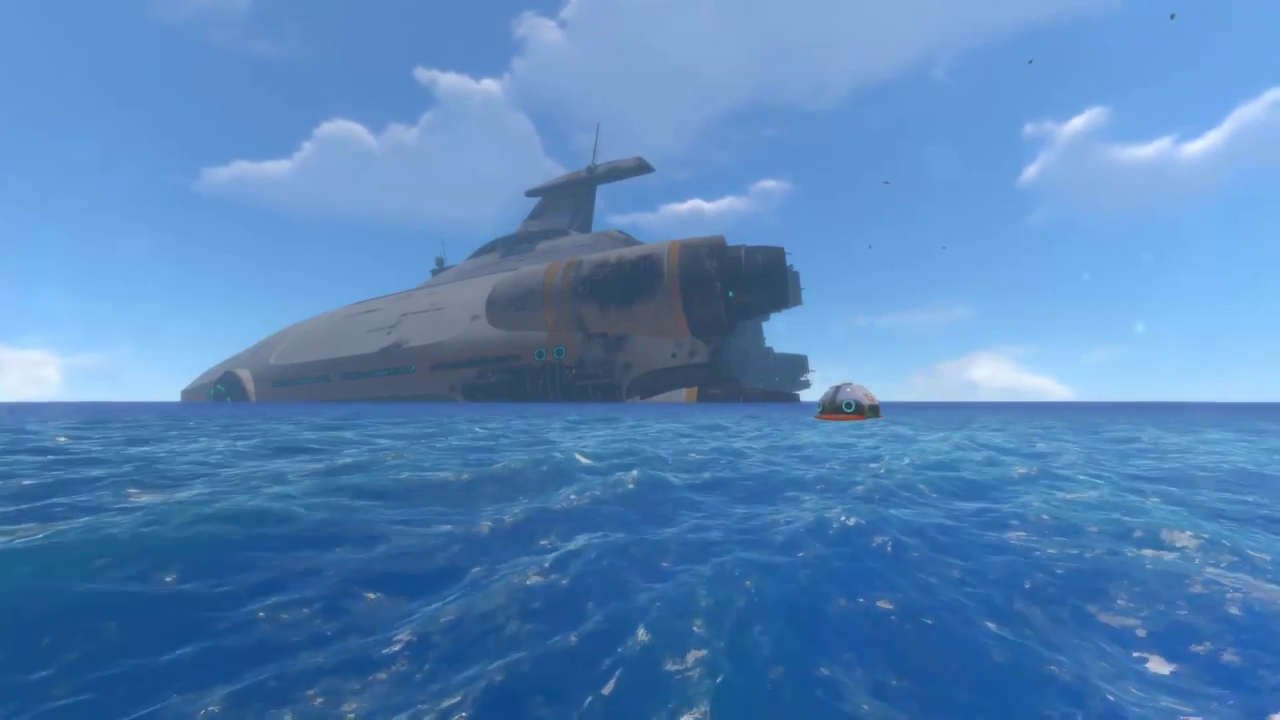
pyautogui.press('c')
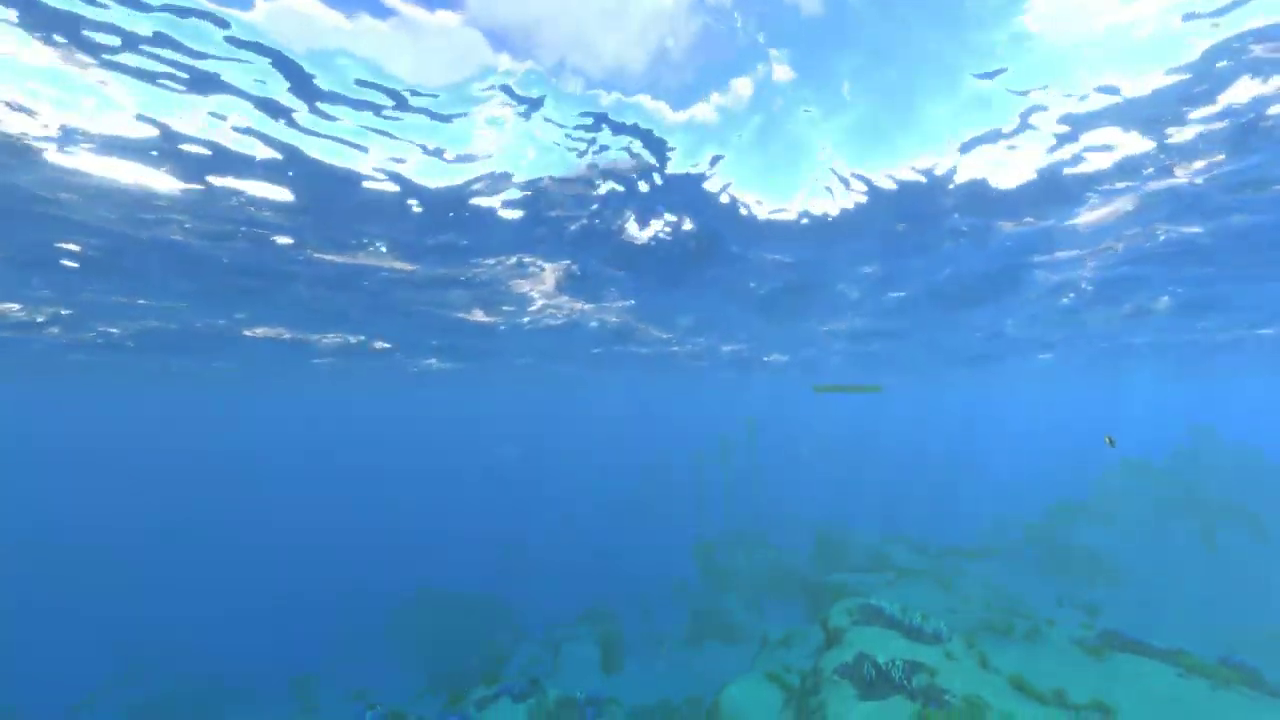